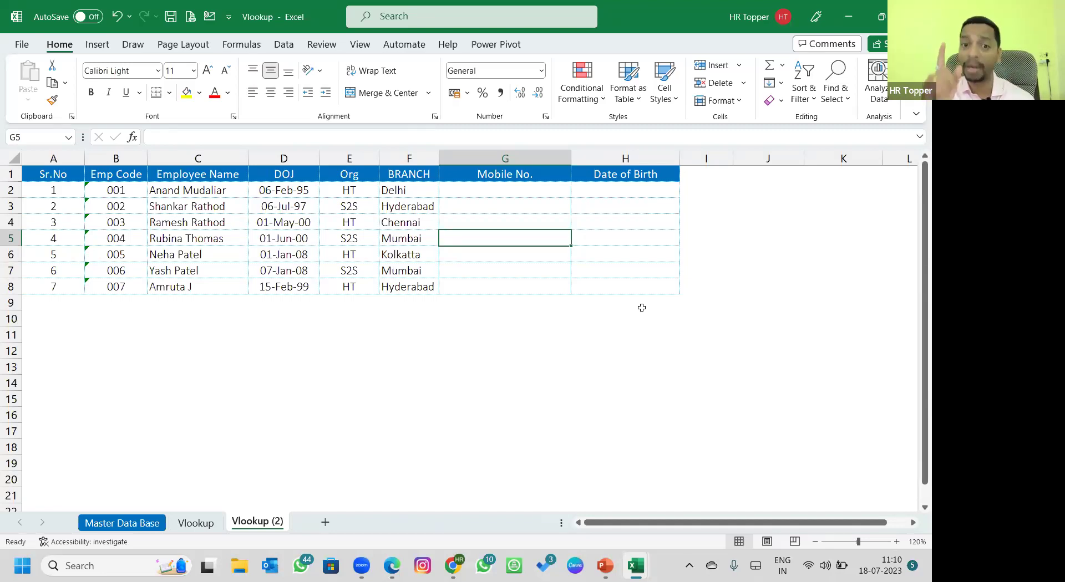
Switch to the Master Data workbook and look across its employee columns as far as Date of Birth and Mobile Number
key(alt+Tab)
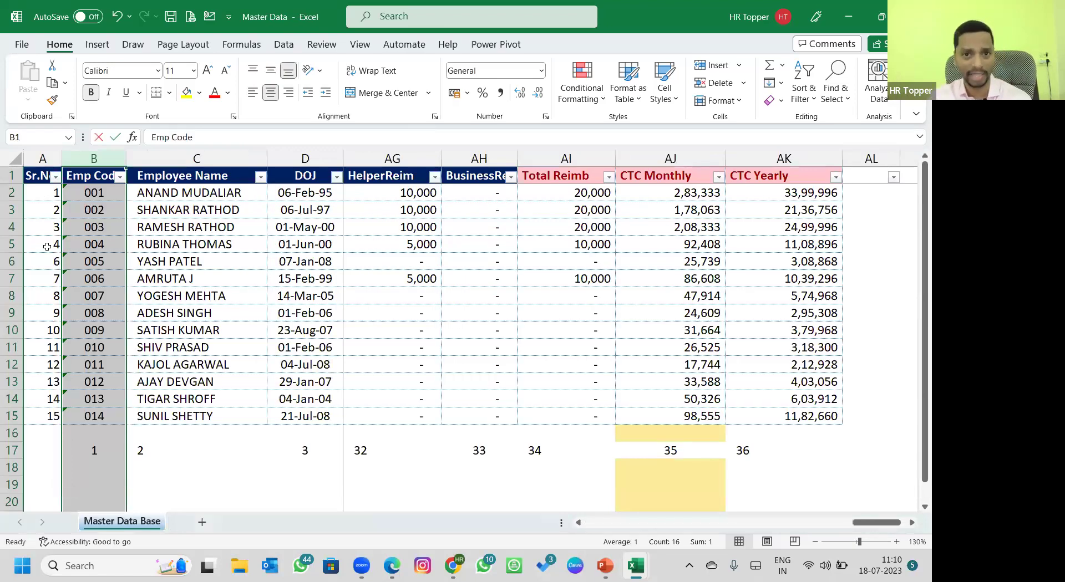
click(132, 242)
key(Right)
key(Right)
key(Right)
key(Right)
key(Right)
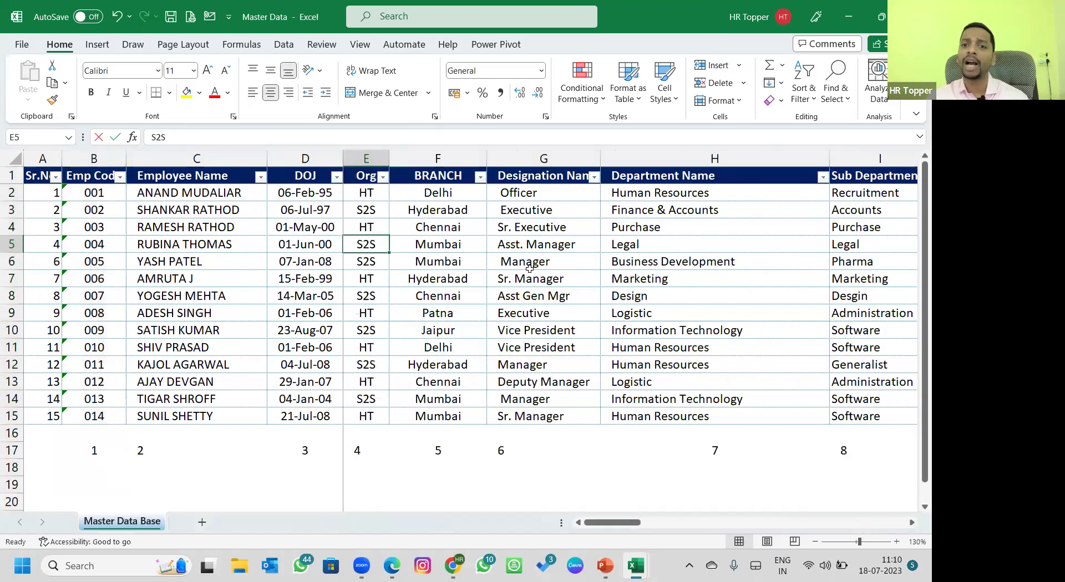
key(Right)
key(Right)
key(Right)
Highlight the Mobile Number entries in cells K2:K14 of the Master Data Base sheet
click(799, 192)
key(shift+Down)
key(shift+Down)
key(shift+Down)
key(shift+Down)
key(shift+Down)
key(shift+Down)
key(shift+Down)
key(shift+Down)
key(shift+Down)
key(shift+Down)
key(shift+Down)
key(shift+Down)
key(shift+Down)
key(shift+Up)
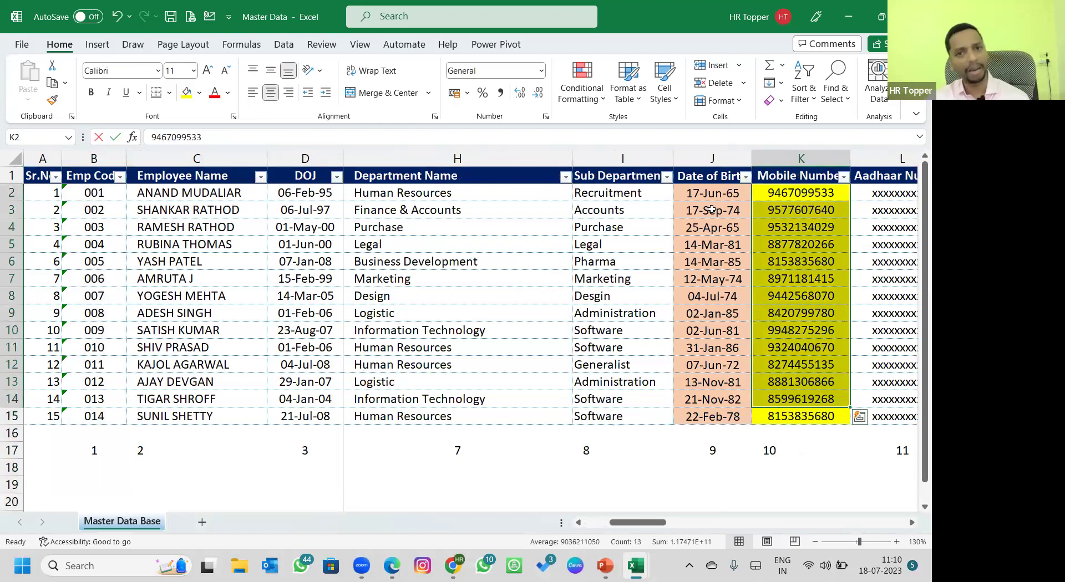
Return to the Vlookup workbook and view its Master Data Base sheet before going back to the Vlookup (2) sheet
key(ctrl+Tab)
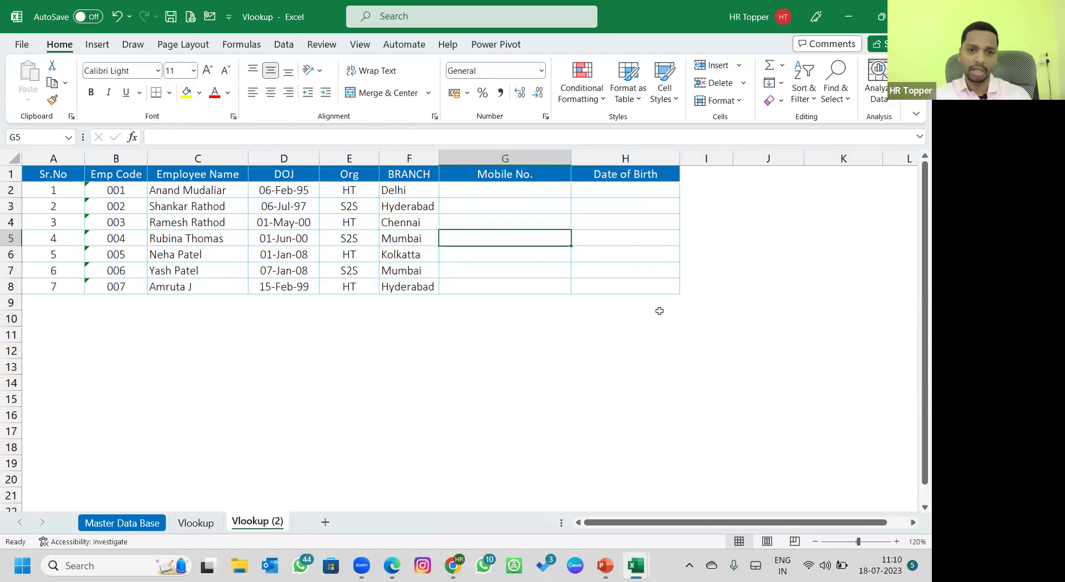
click(149, 524)
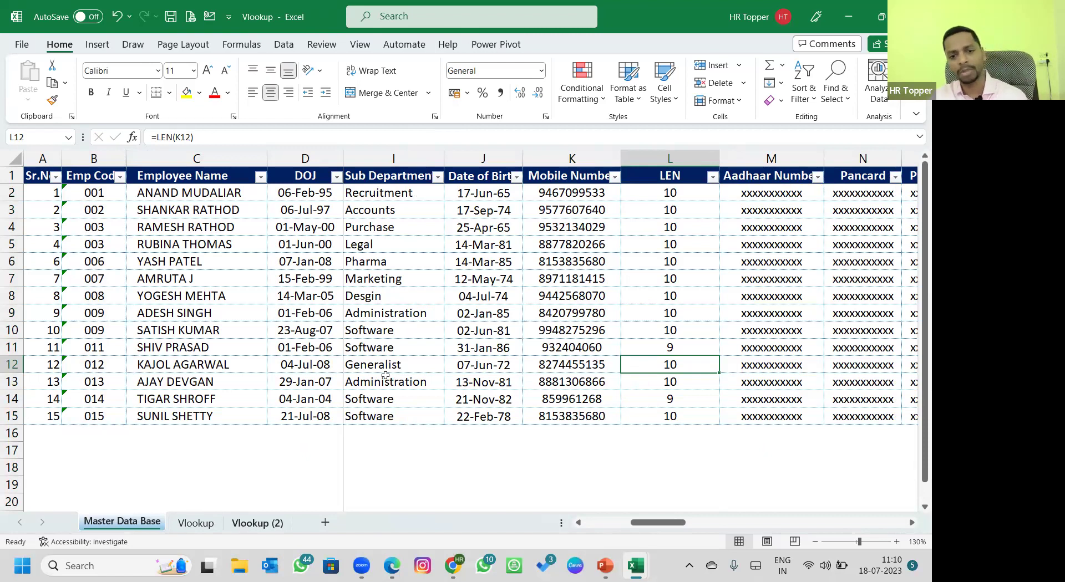
click(346, 409)
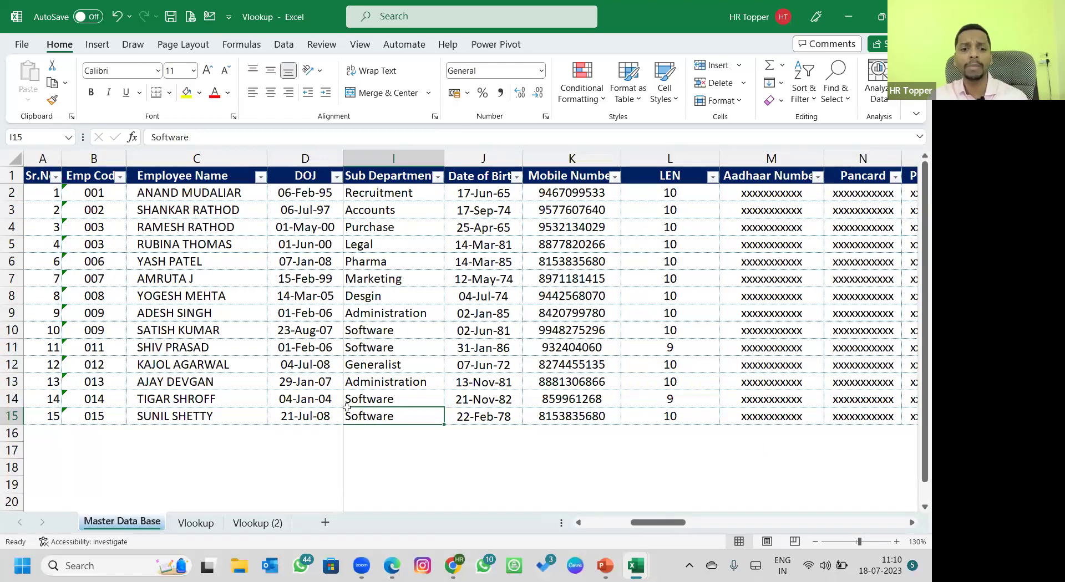
click(261, 523)
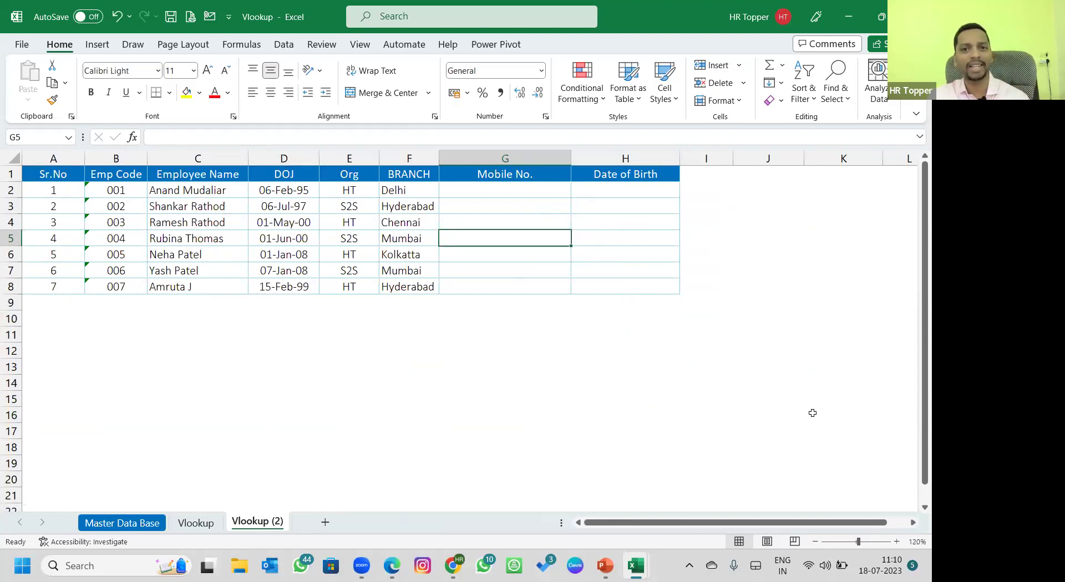
click(544, 190)
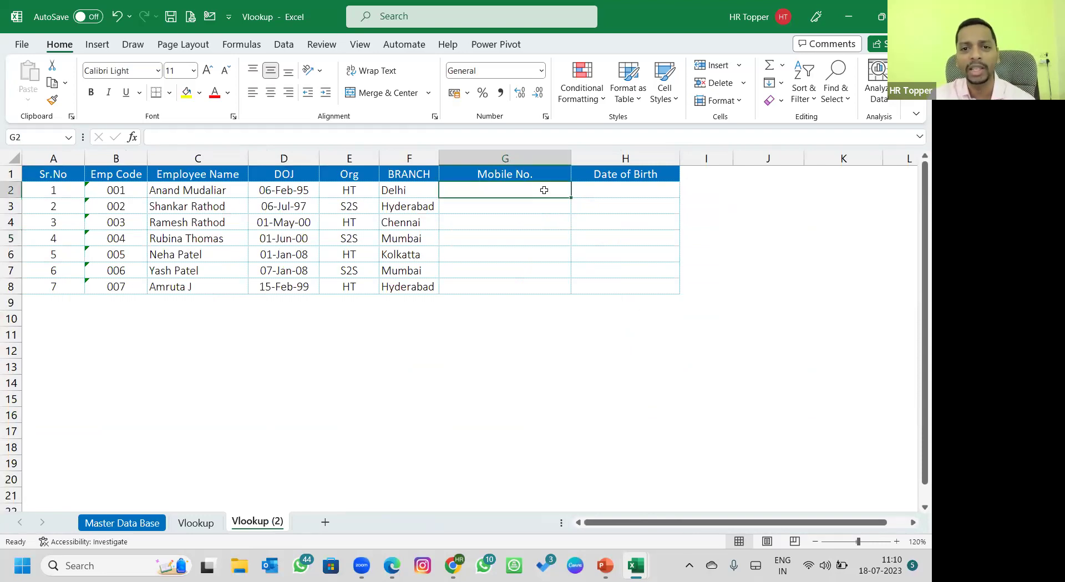
text(=vl)
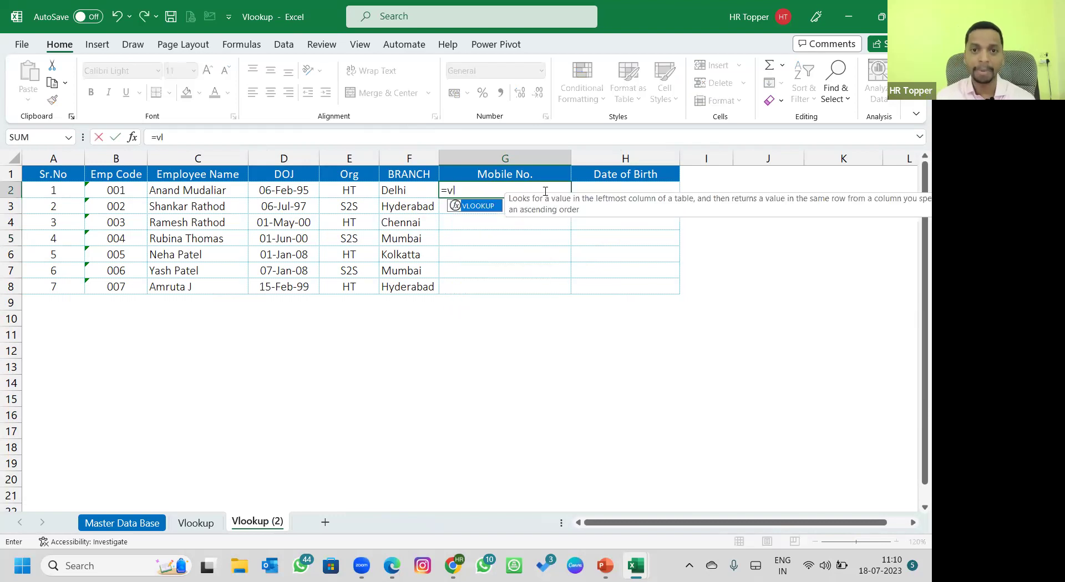
key(Tab)
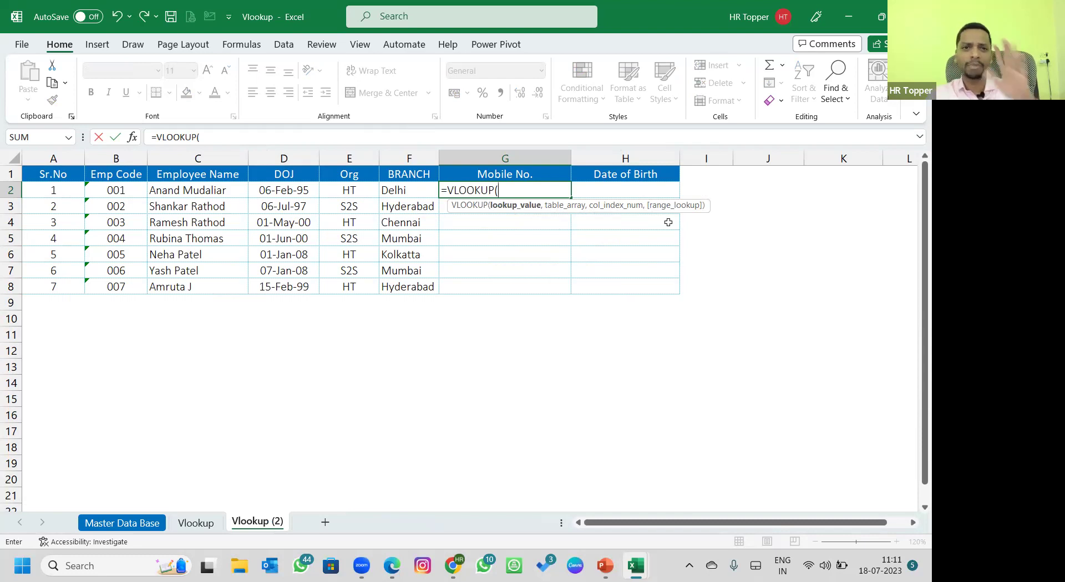
key(Escape)
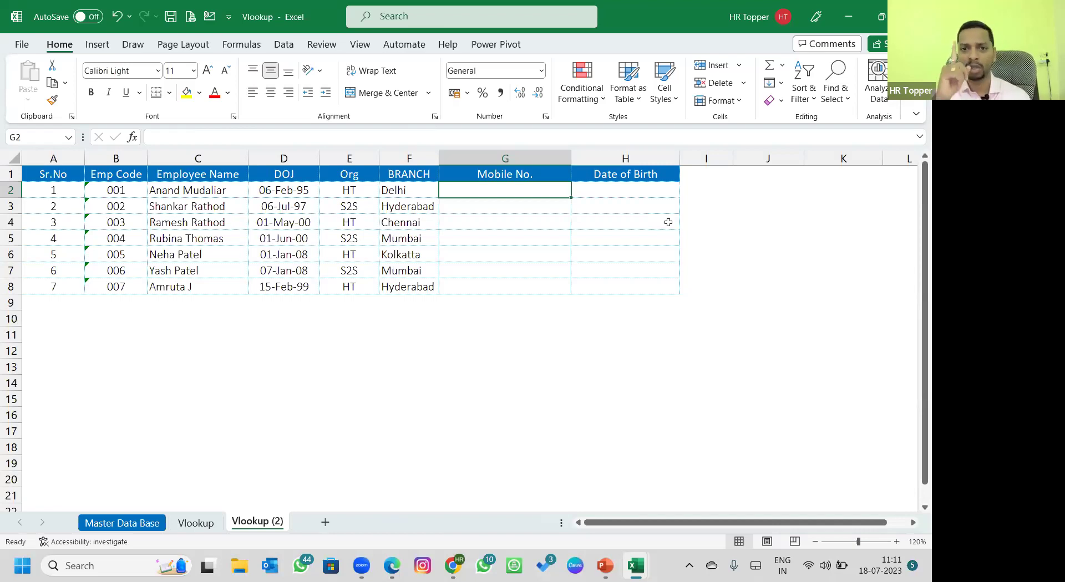
text(=vlo)
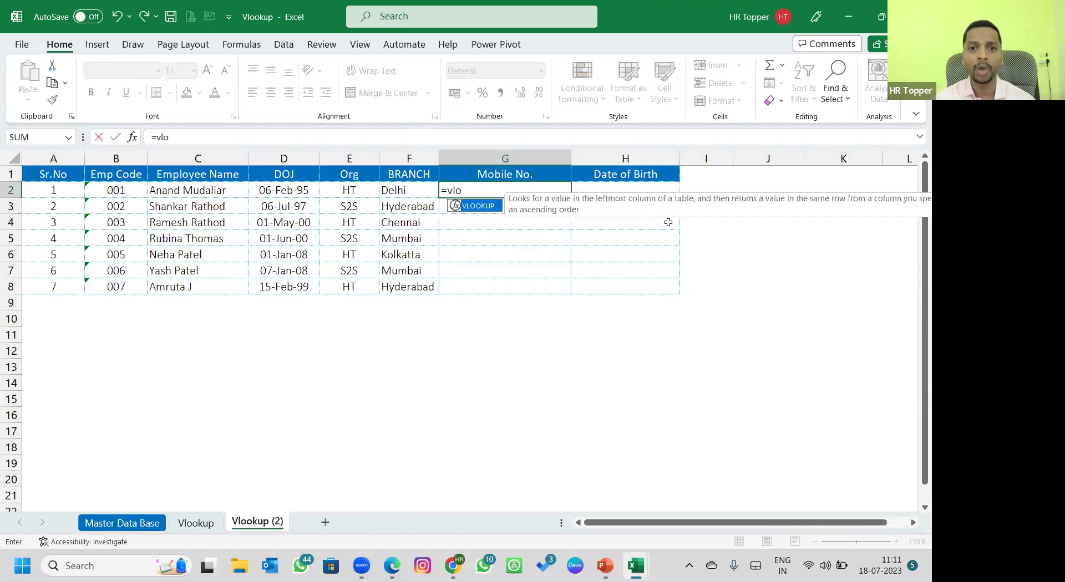
key(Tab)
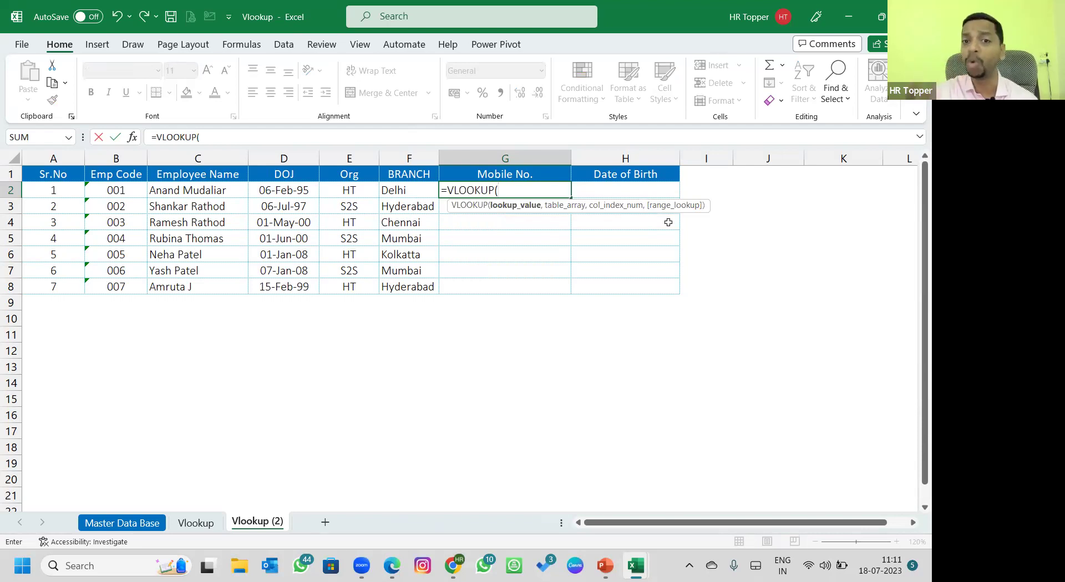
key(Escape)
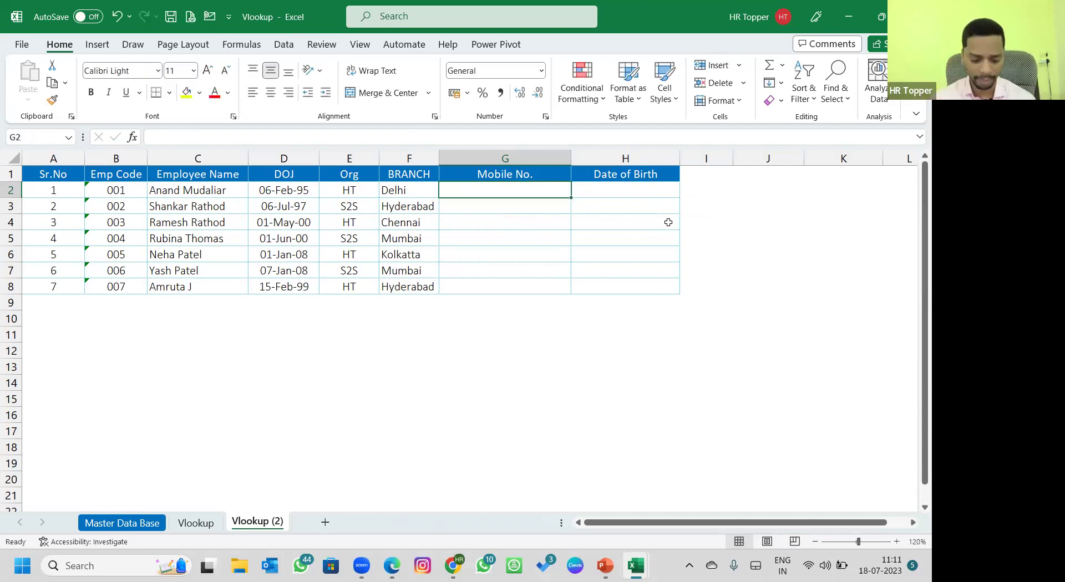
text(=)
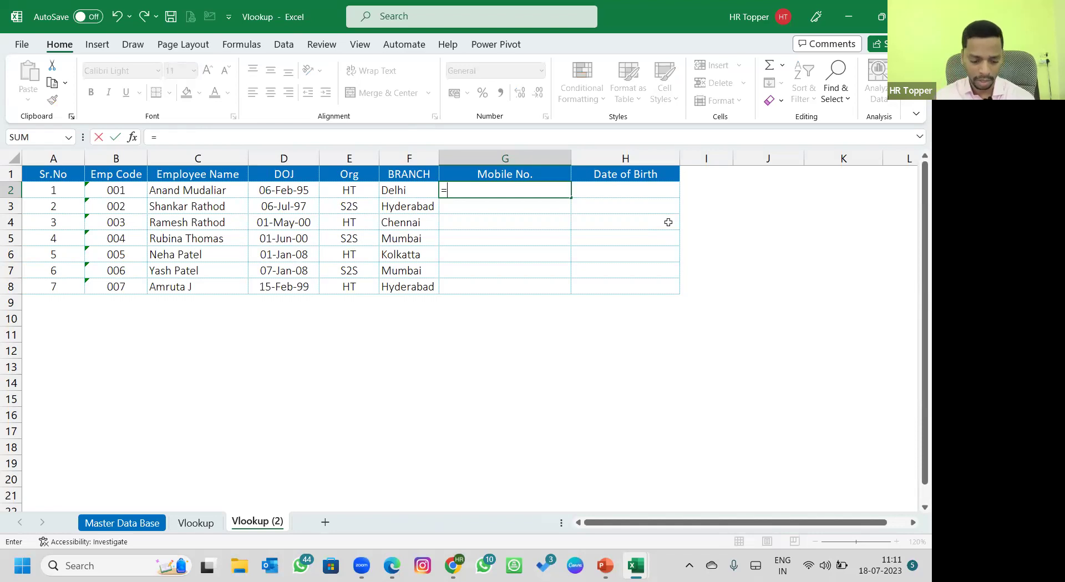
text(vloo)
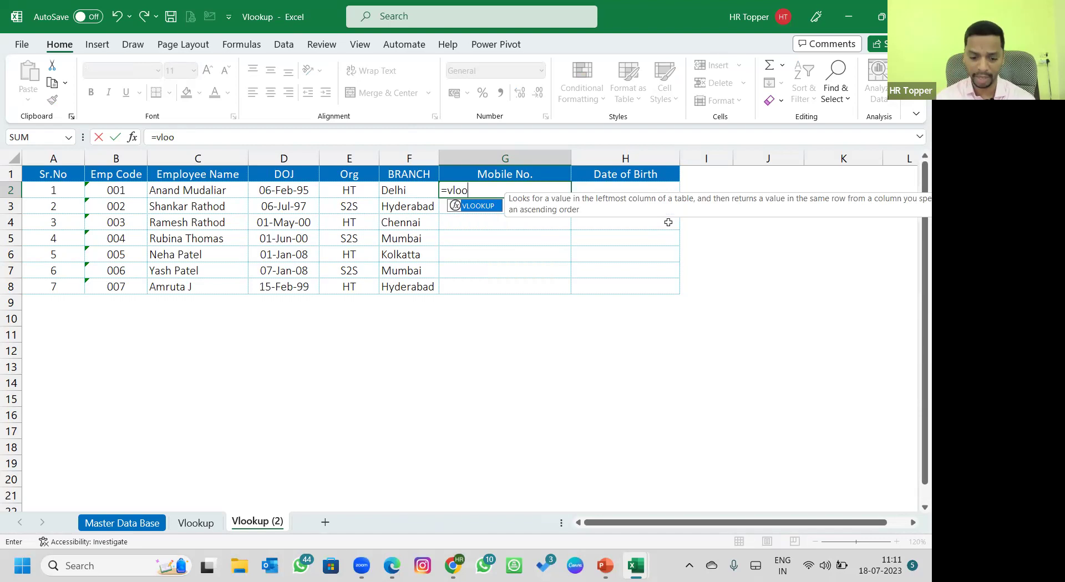
text(up)
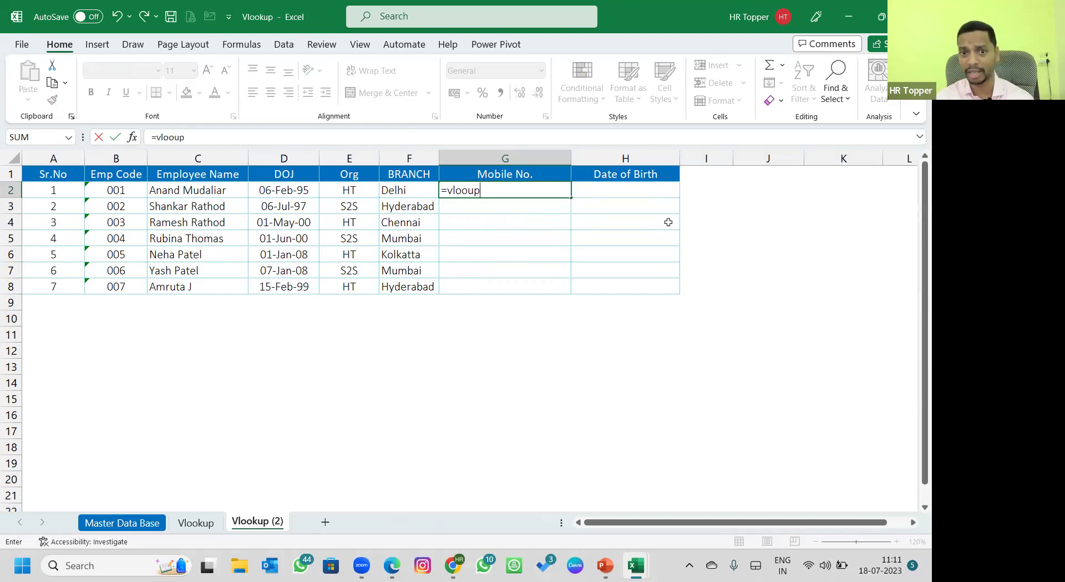
text(()
key(BackSpace)
key(BackSpace)
key(BackSpace)
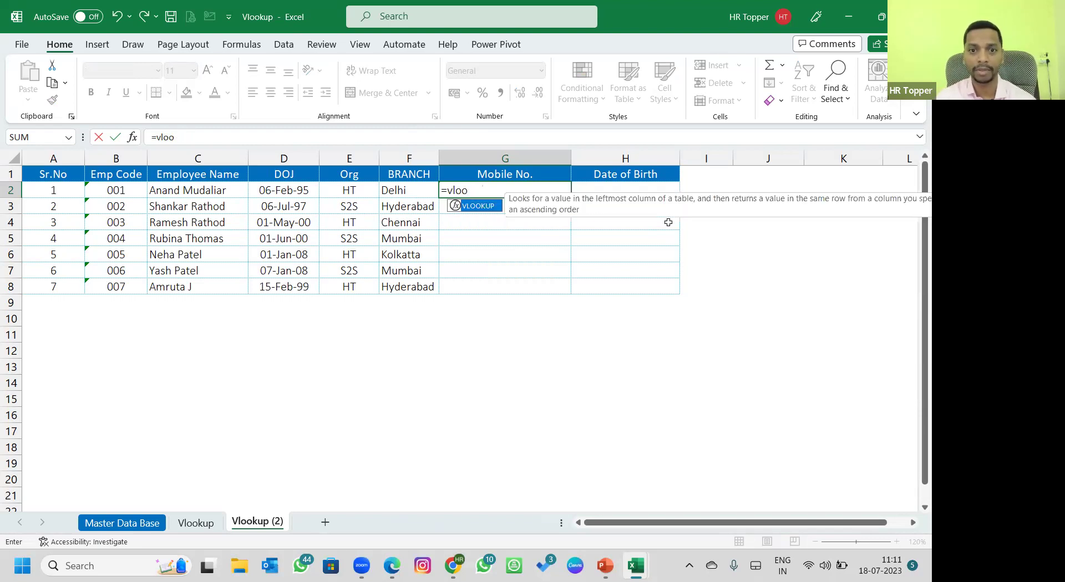
text(kup()
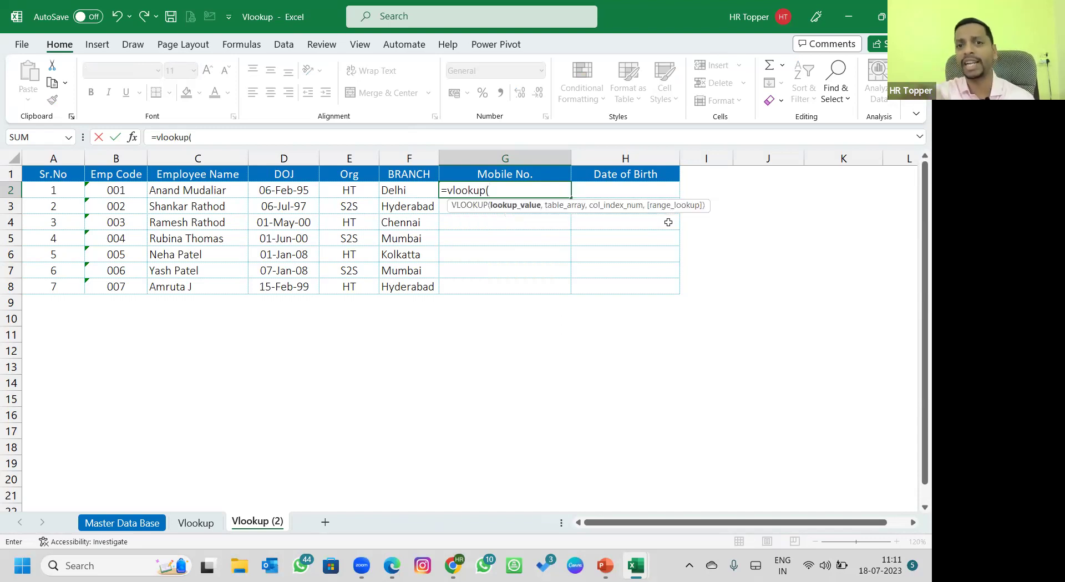
key(Escape)
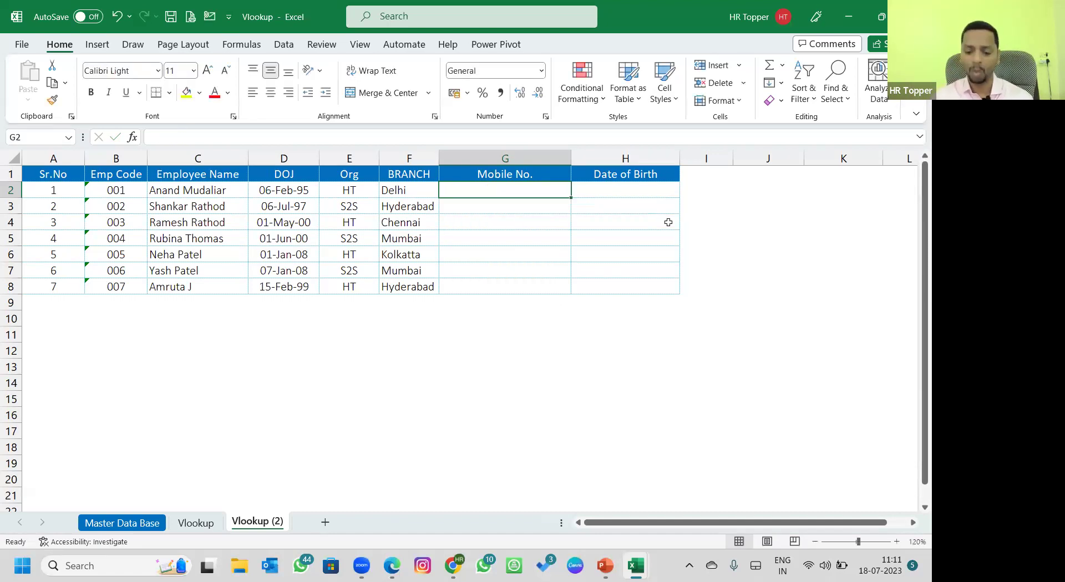
text(=vl)
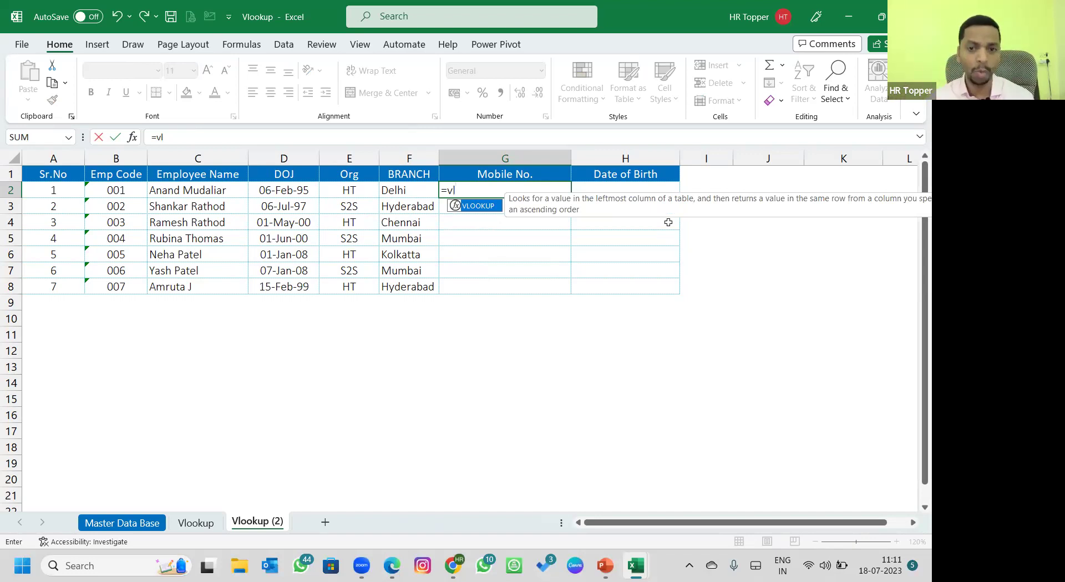
key(Tab)
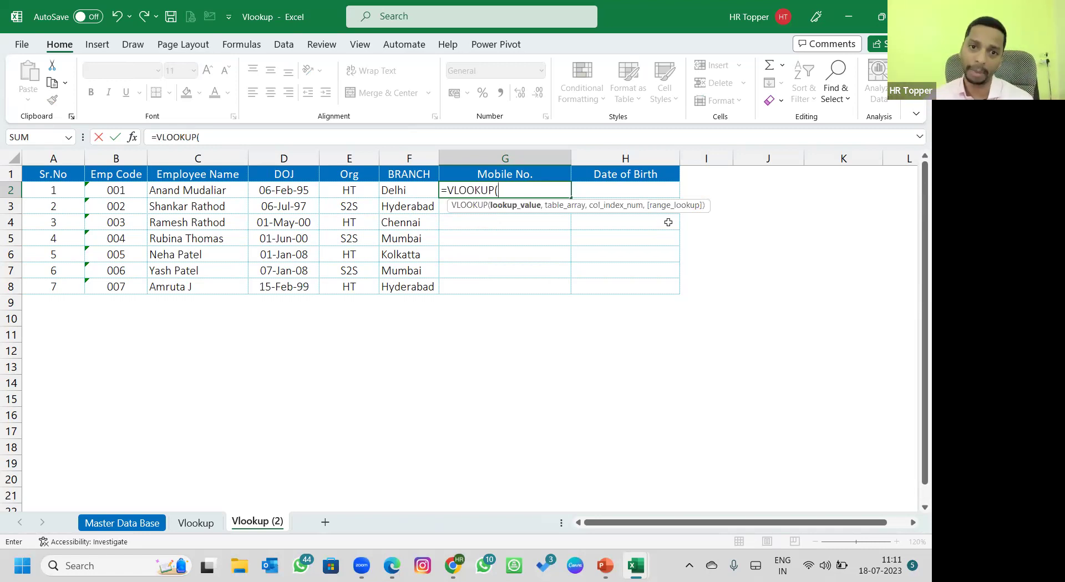
key(Escape)
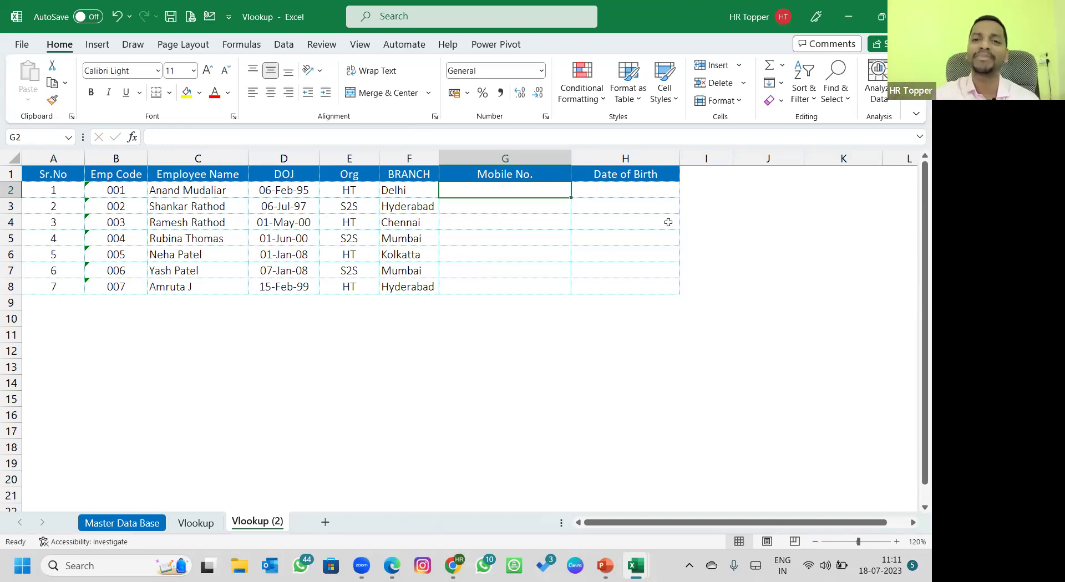
text(=VLOOKUP()
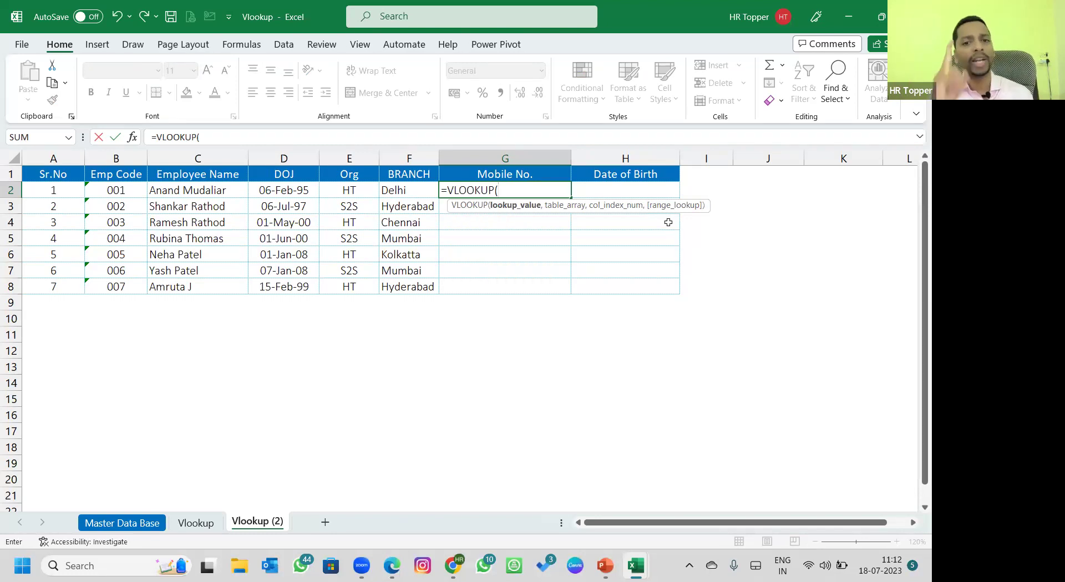
key(Escape)
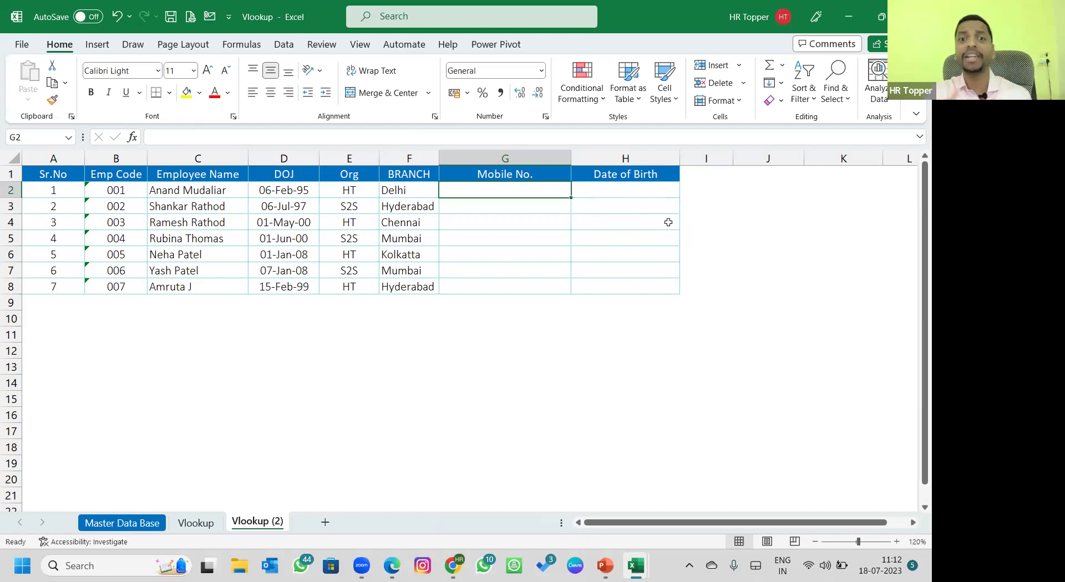
Compare the Vlookup (2) sheet with the Master Data workbook and highlight the Emp Code column they have in common
key(alt+Tab)
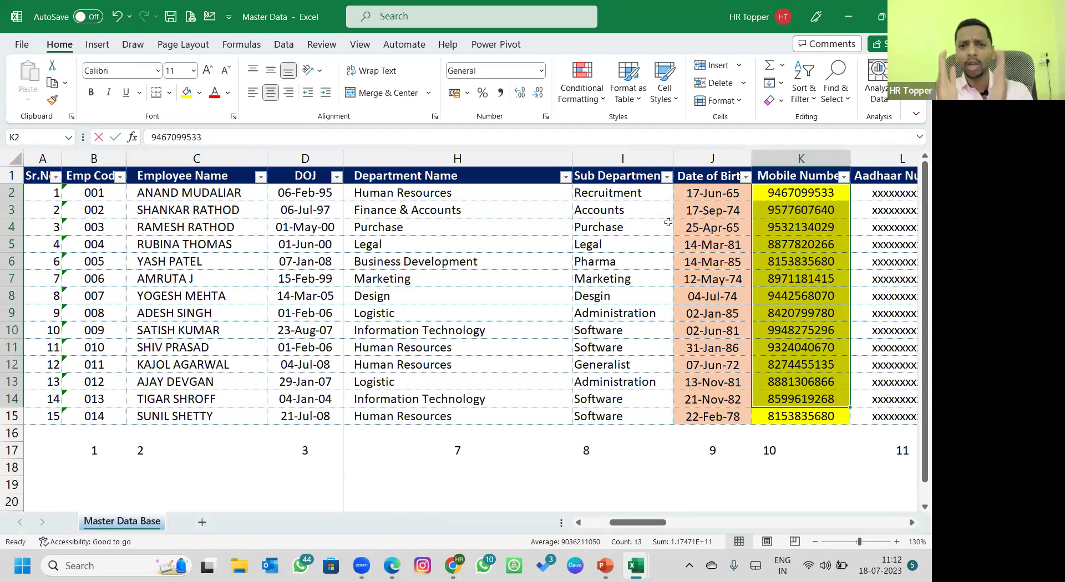
key(alt+Tab)
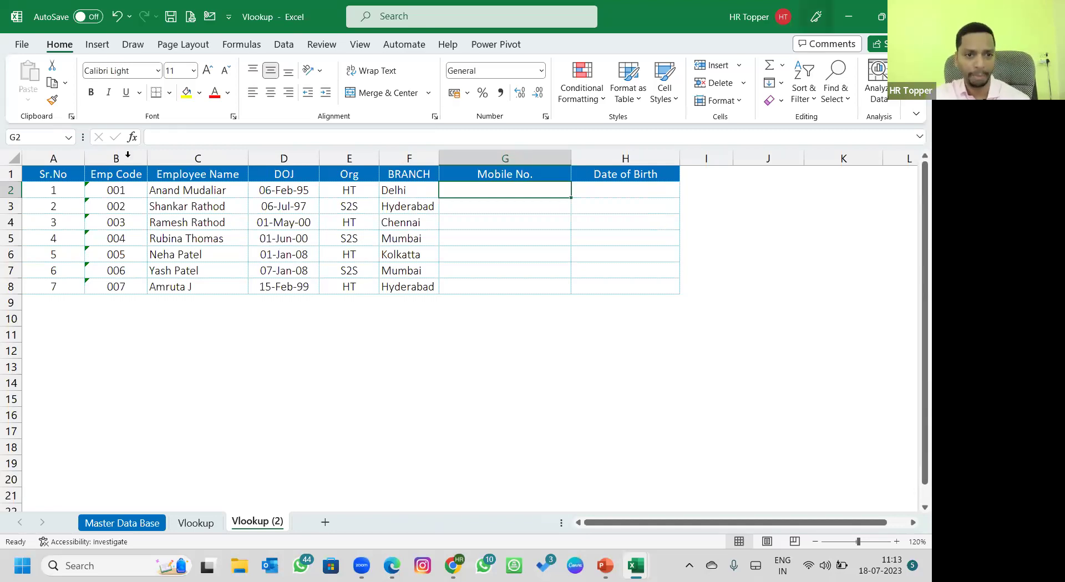
key(alt+Tab)
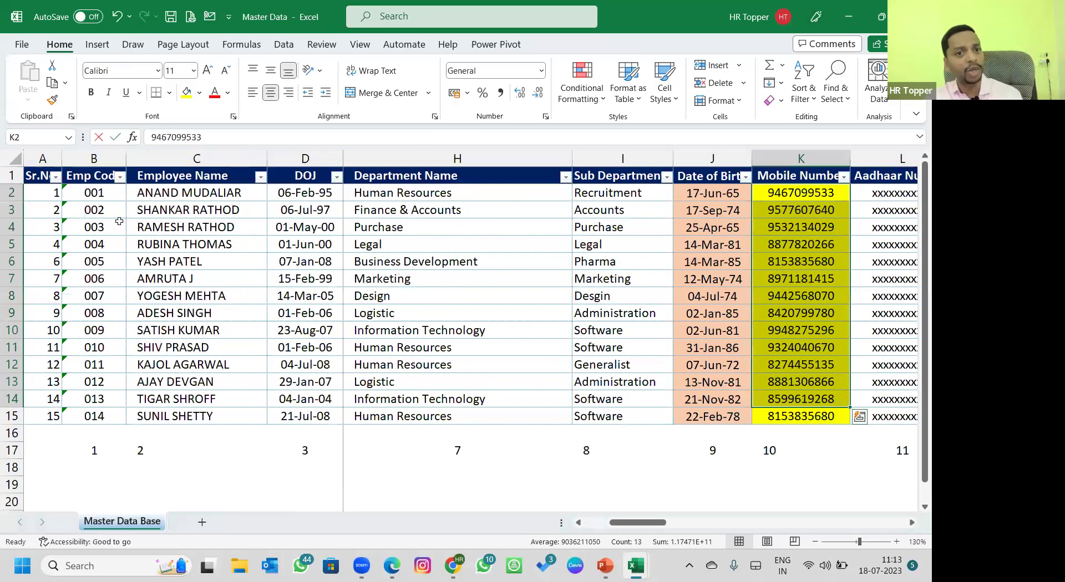
click(116, 155)
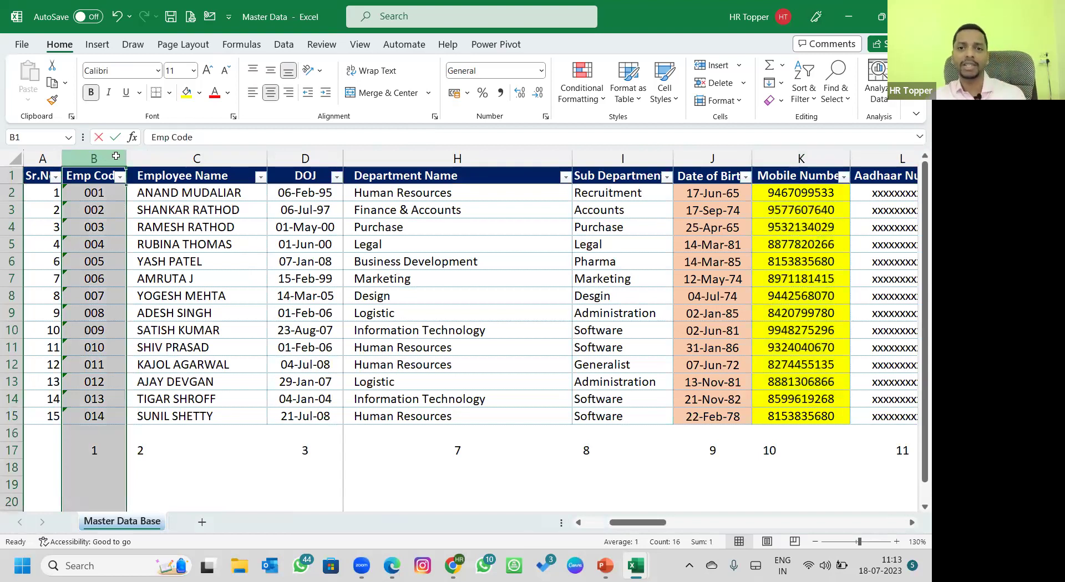
Begin a VLOOKUP formula in cell G2 of the Vlookup (2) sheet with the Emp Code in B2 as the lookup value
key(alt+Tab)
text(=)
key(Escape)
key(Up)
text(=vlo)
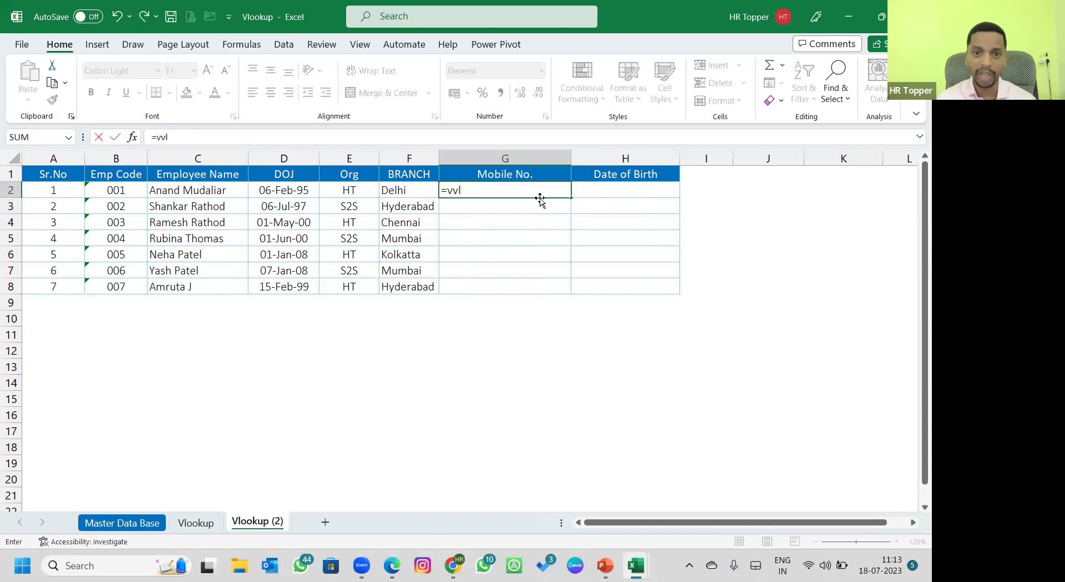
key(Tab)
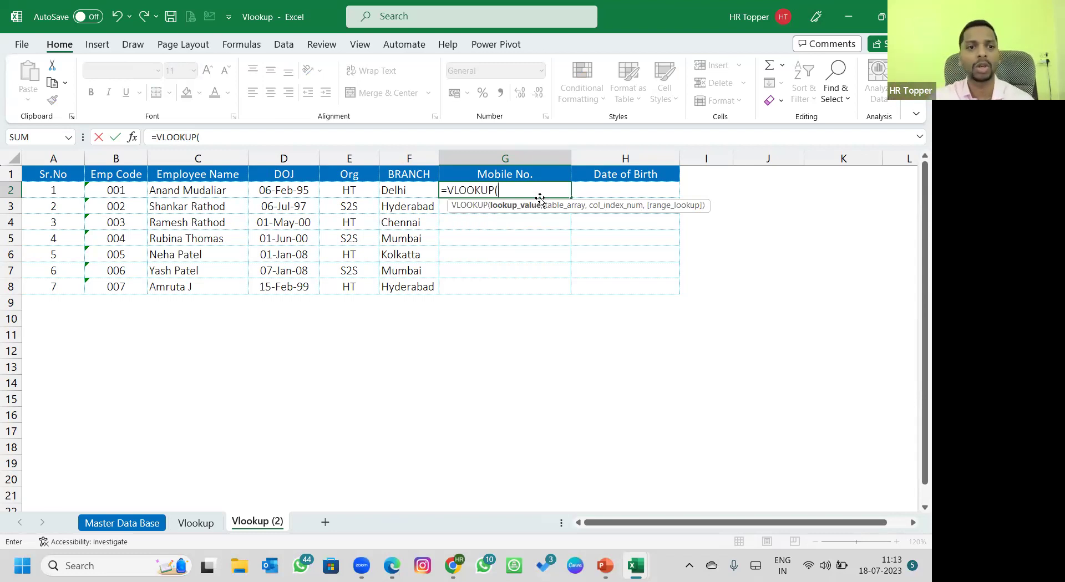
click(122, 190)
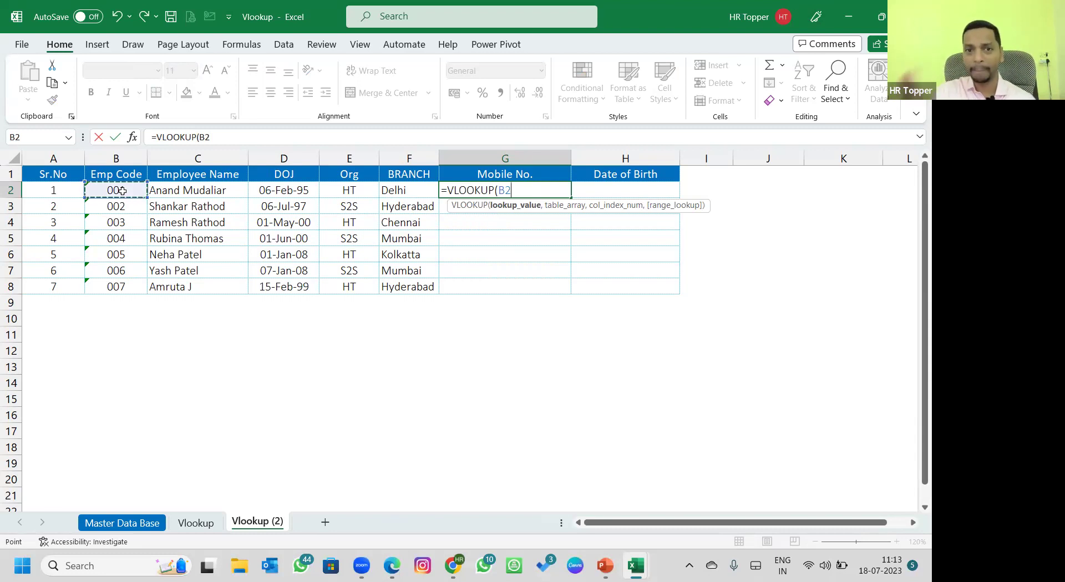
text(,)
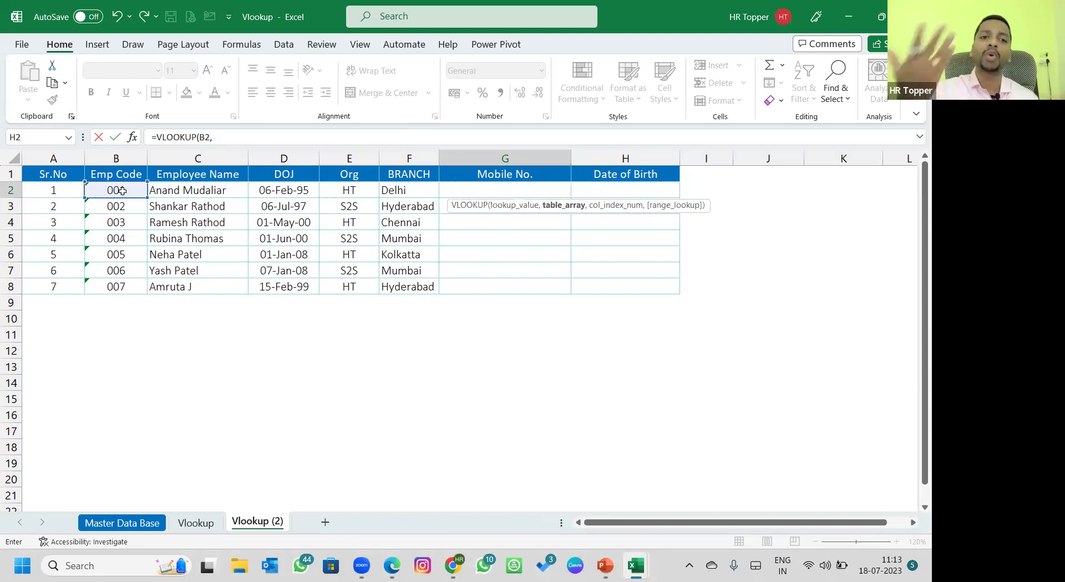
Set the G2 VLOOKUP's table array to B1:AK15 on the Master Data Base sheet of the Master Data workbook
key(ctrl+Tab)
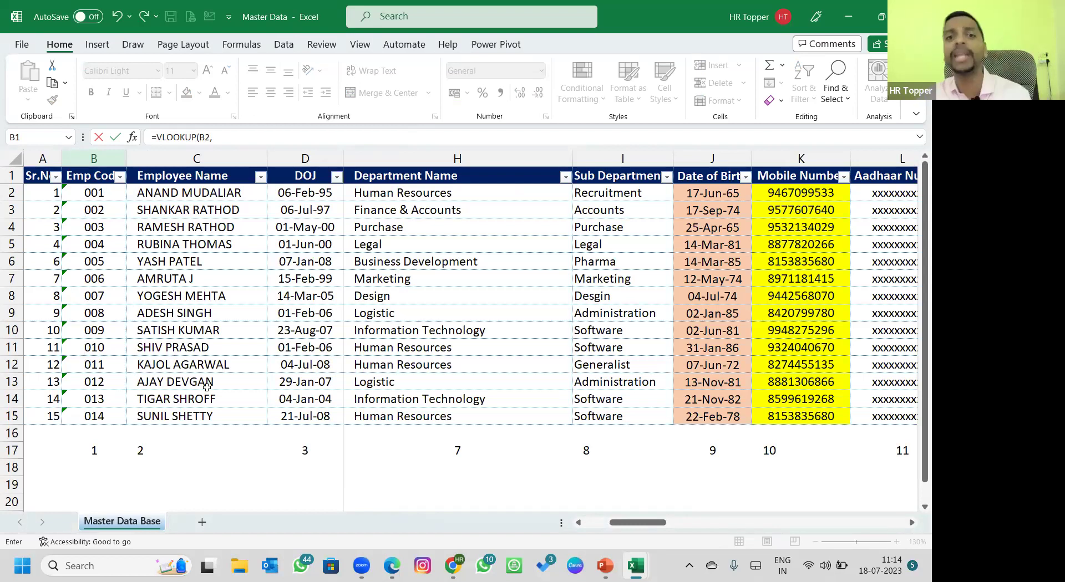
drag(32, 176, 95, 415)
drag(307, 411, 477, 416)
drag(93, 176, 111, 435)
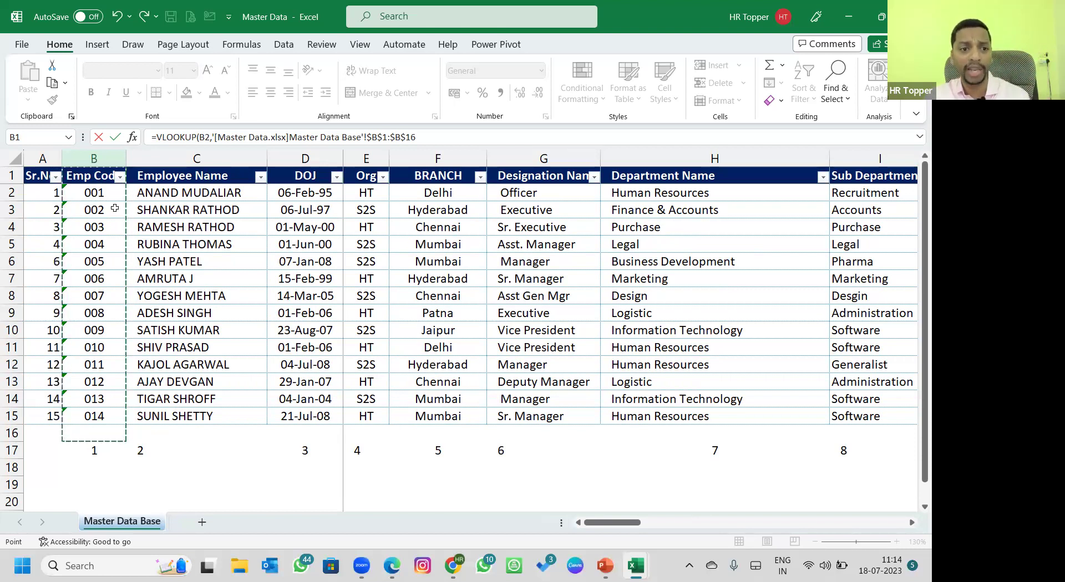
drag(105, 178, 103, 415)
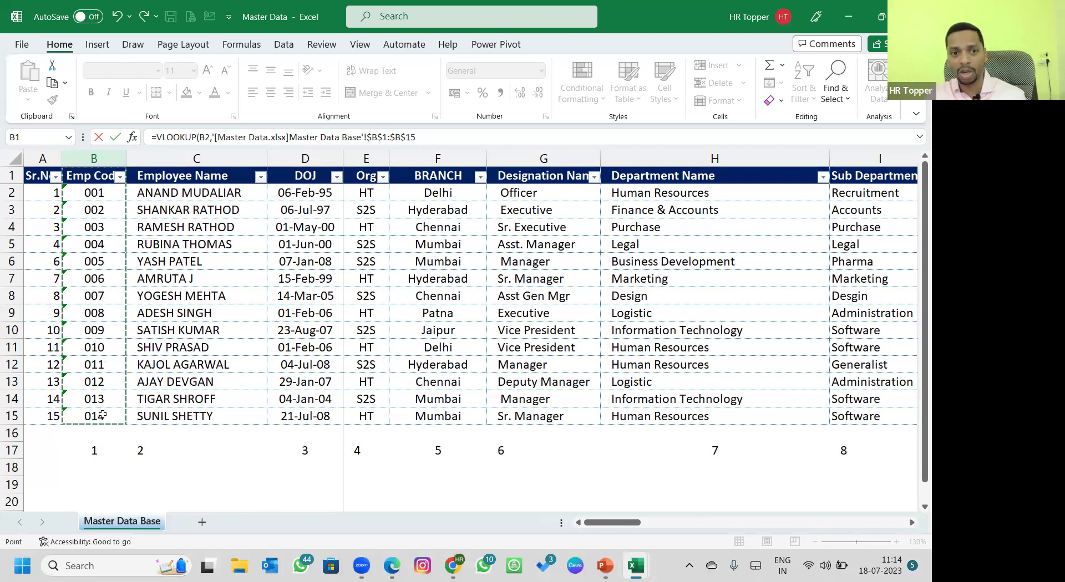
key(ctrl+shift+Right)
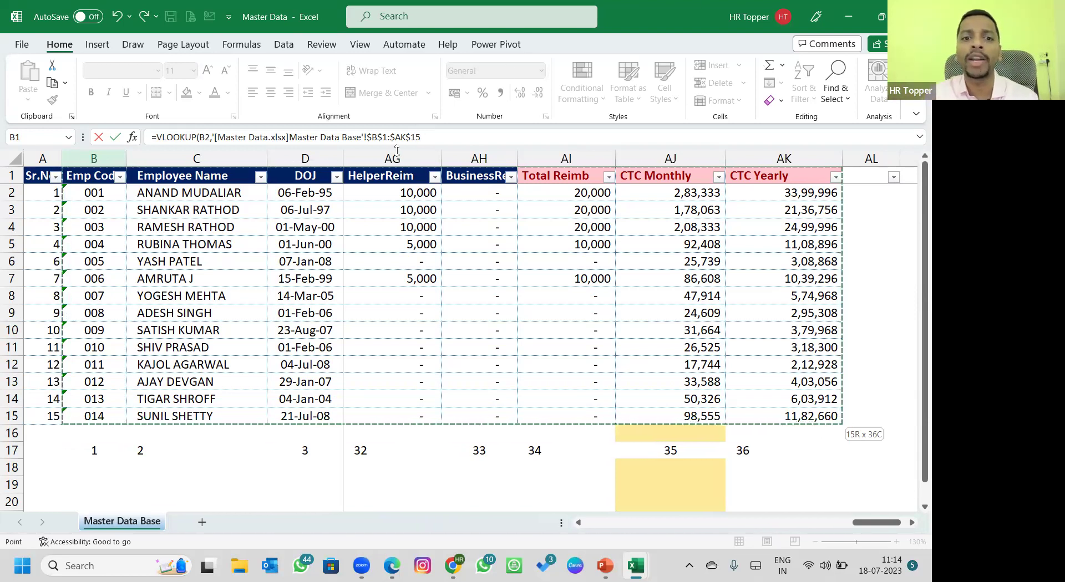
Remove the absolute locks from the table array in the G2 formula so it reads B1:AK15
drag(424, 136, 364, 137)
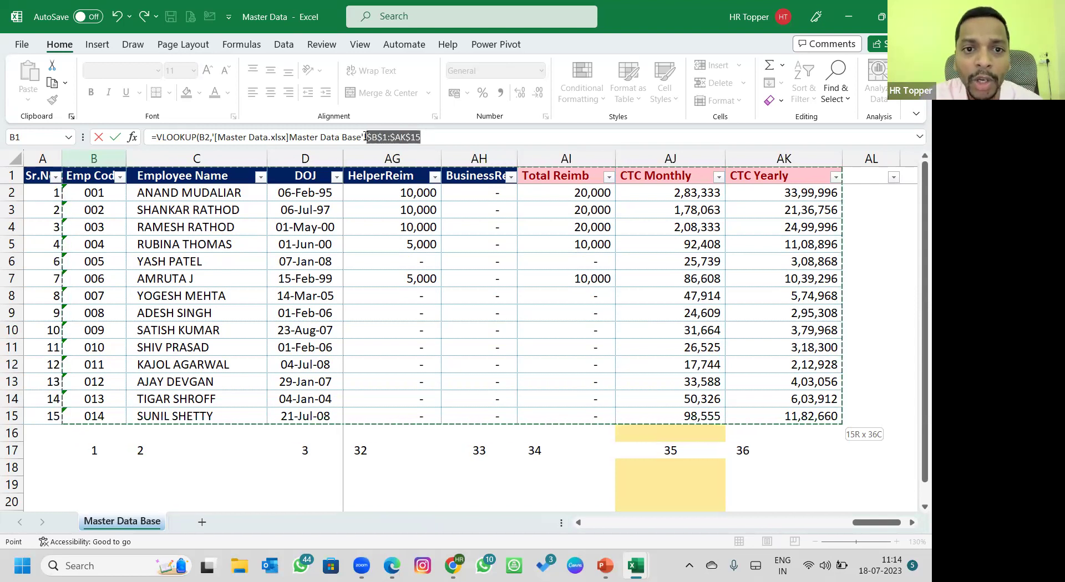
key(ctrl+Tab)
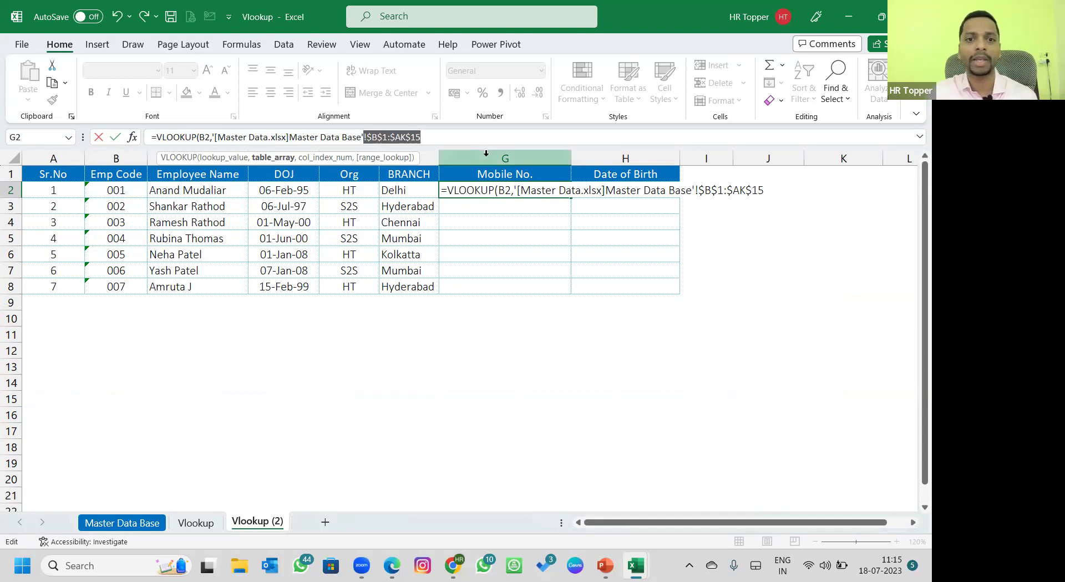
key(F4)
key(F4)
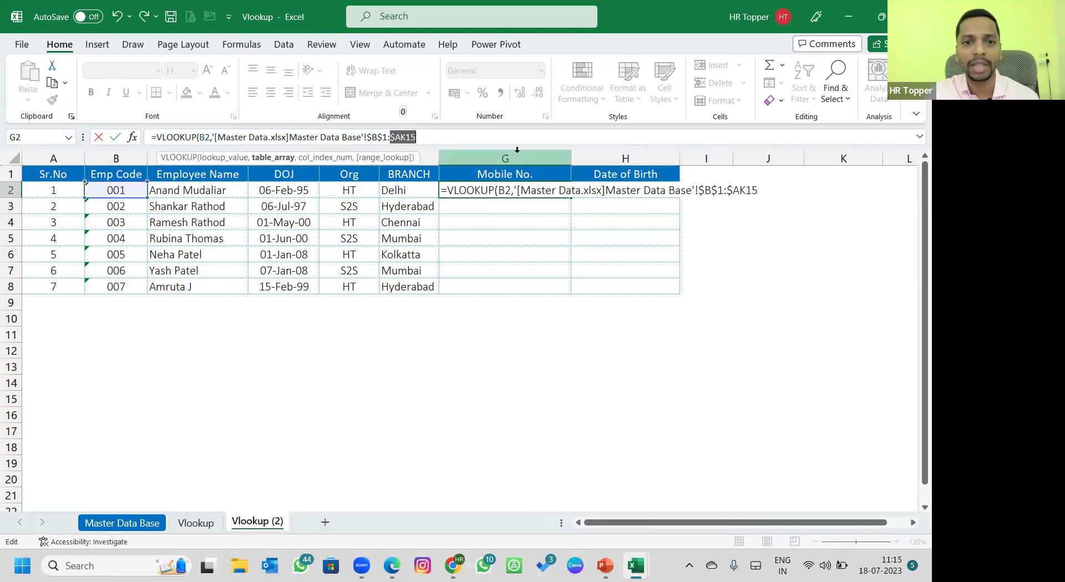
key(F4)
key(Left)
key(Left)
key(F4)
key(F4)
key(F4)
click(424, 138)
drag(401, 138, 367, 138)
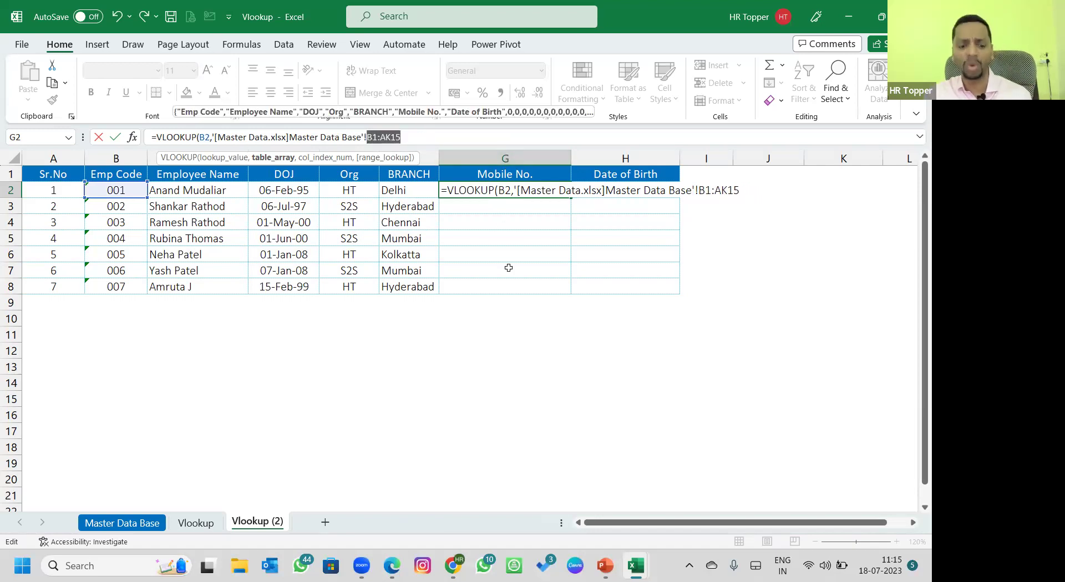
Lock the table array again as $B$1:$AK$15 and cancel the formula in G2
key(F4)
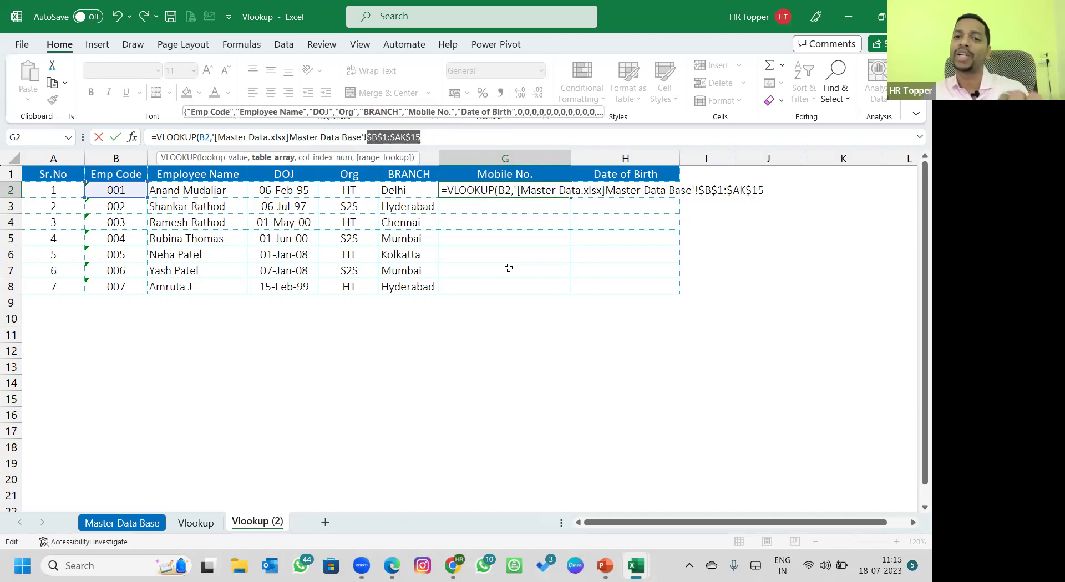
click(459, 136)
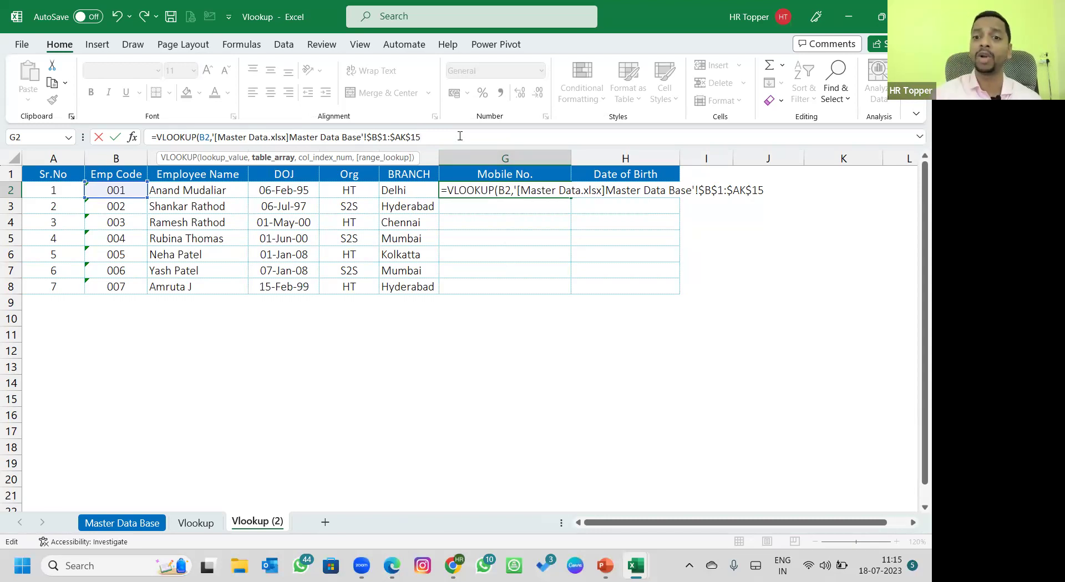
key(Escape)
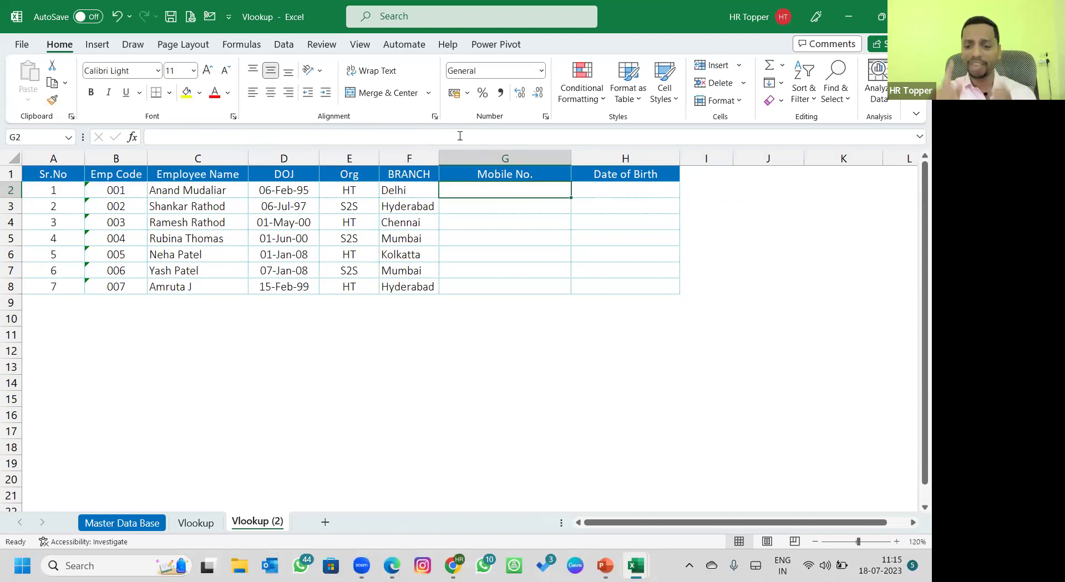
Start a new VLOOKUP formula in G2 of the Vlookup (2) sheet with B2 as the lookup value
text(=vl)
key(Tab)
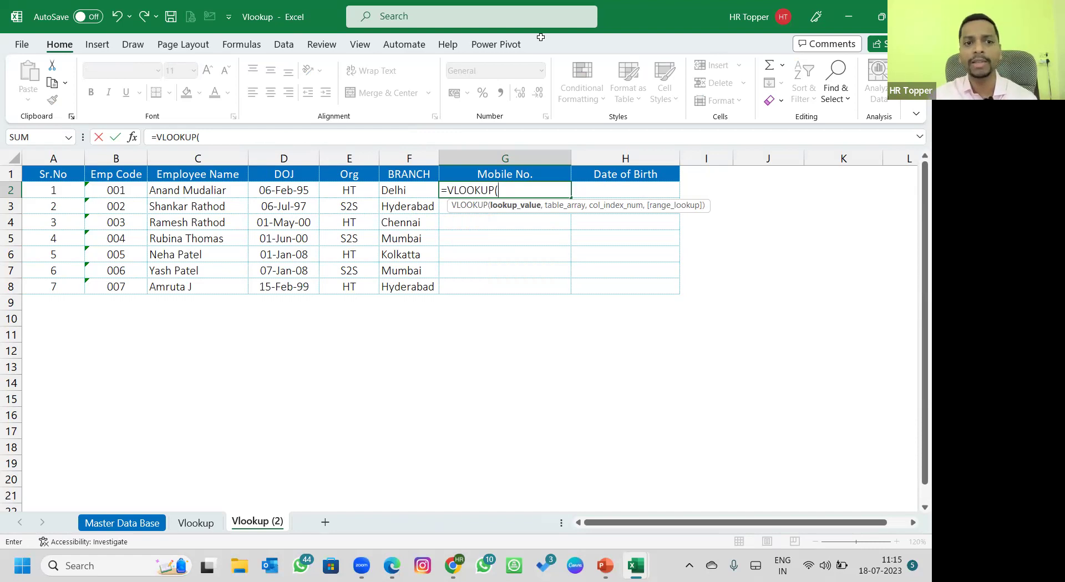
click(120, 189)
text(,)
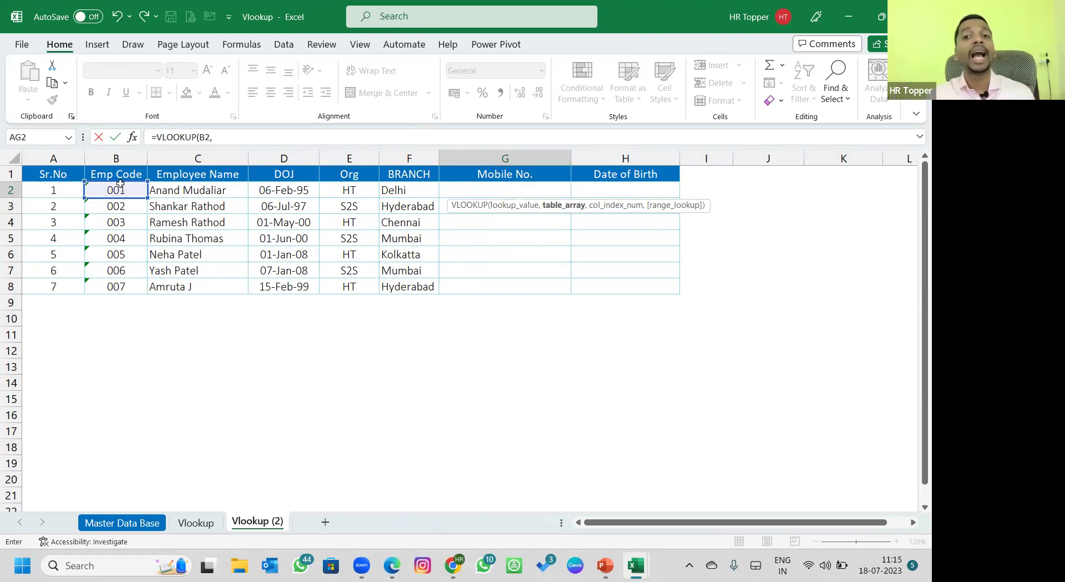
Use the Master Data workbook's range $B$1:$AK$15, from Emp Code to CTC Yearly, as the formula's table array
key(ctrl+Tab)
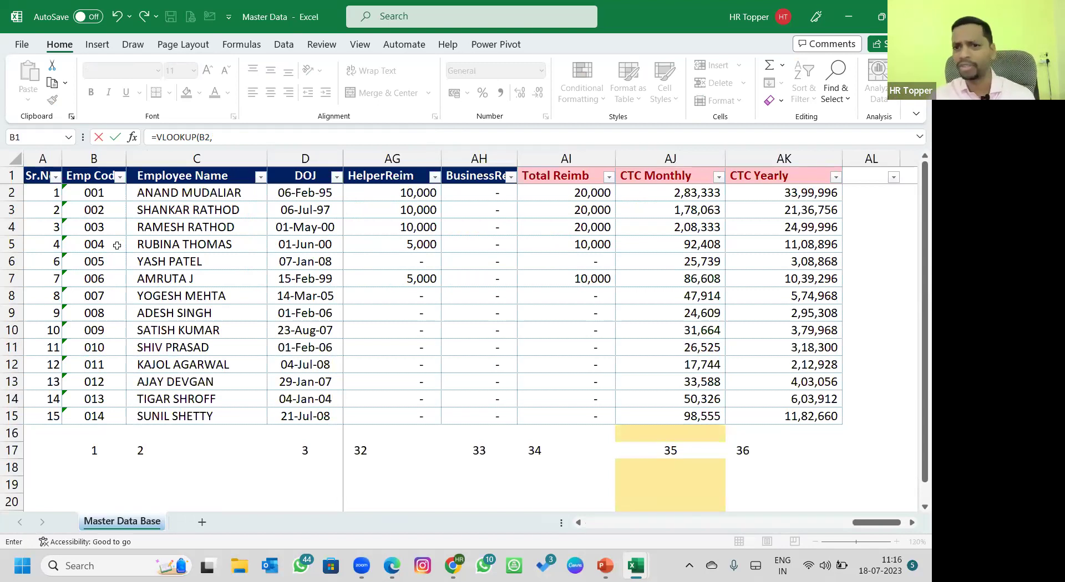
click(93, 177)
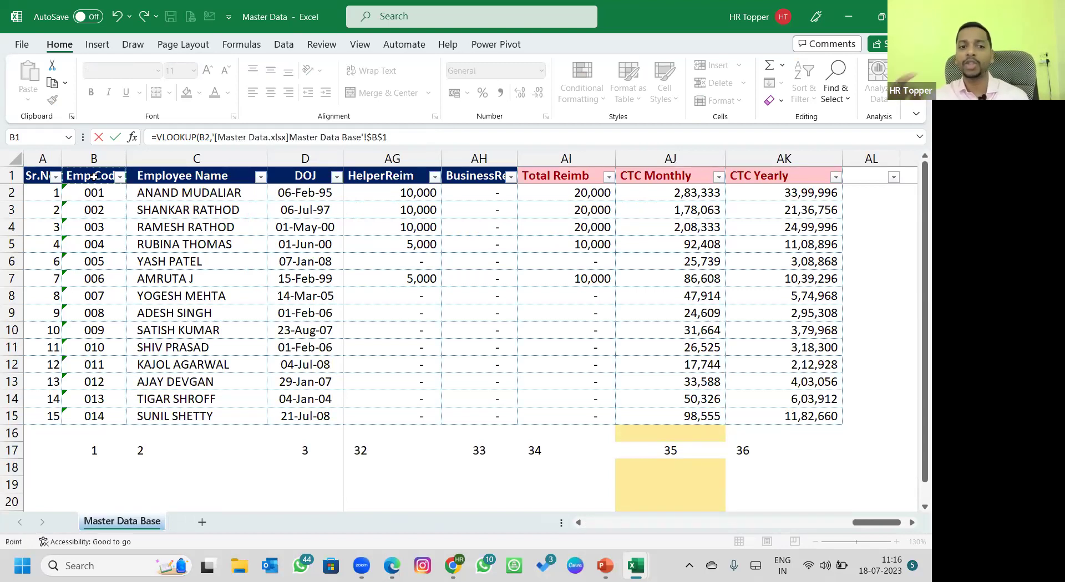
key(ctrl+shift+Right)
key(ctrl+shift+Down)
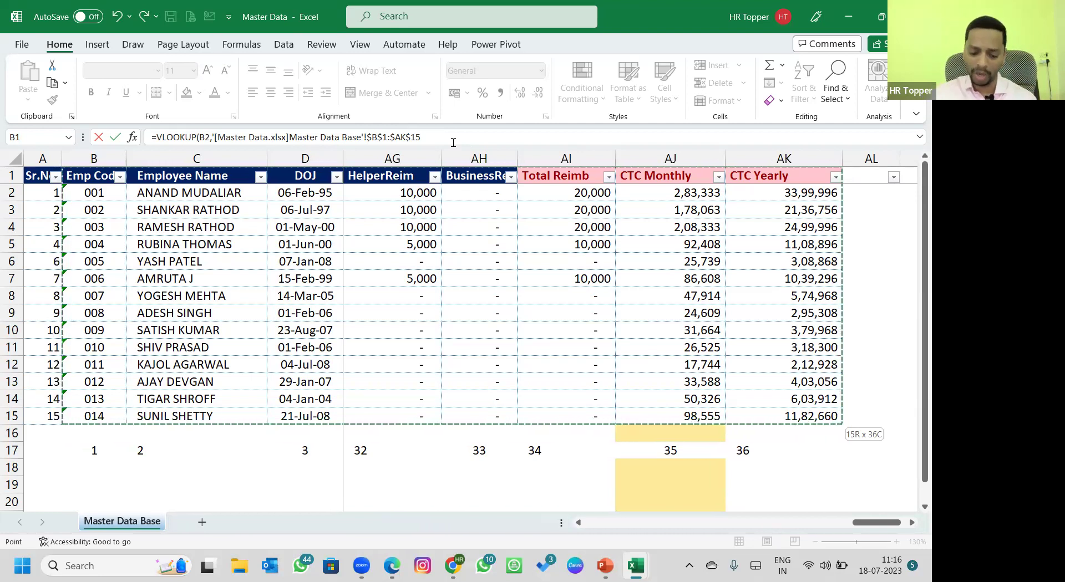
text(,)
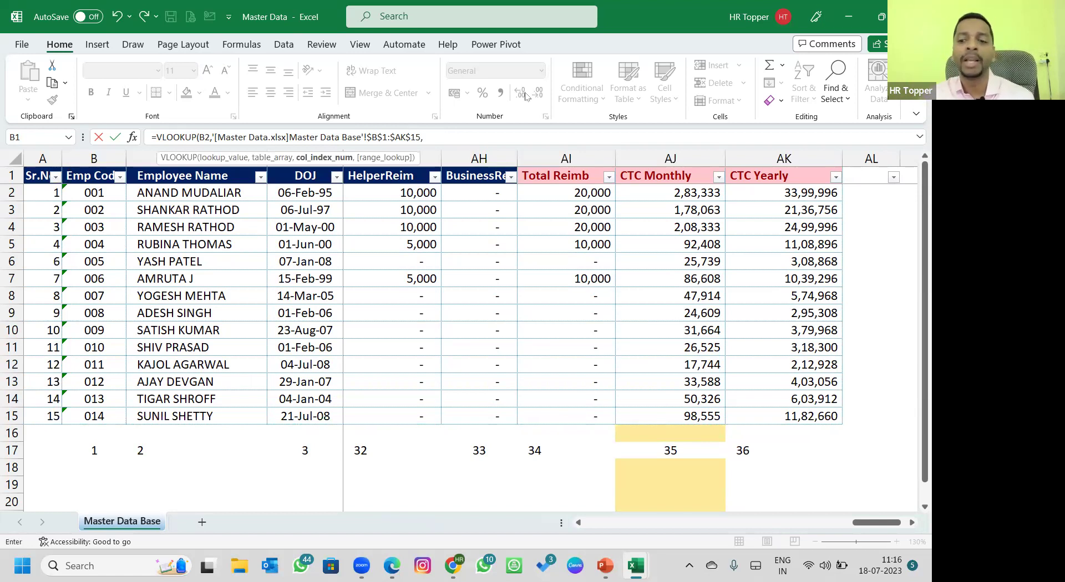
Complete the G2 formula with column index 10 for Mobile Number and 0 for exact match, and fill it down to G8
drag(887, 524, 640, 521)
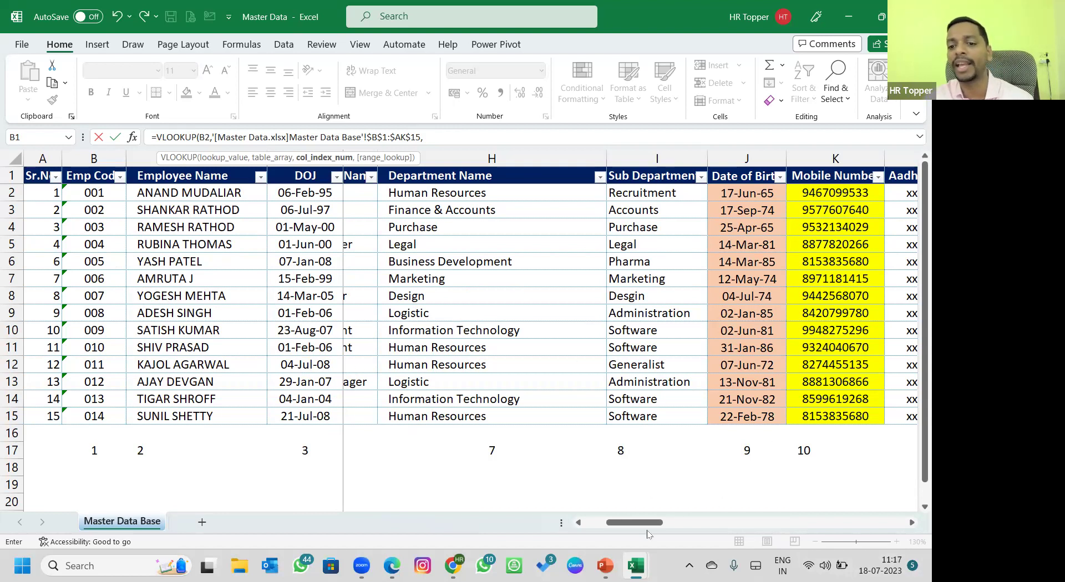
drag(643, 528, 621, 527)
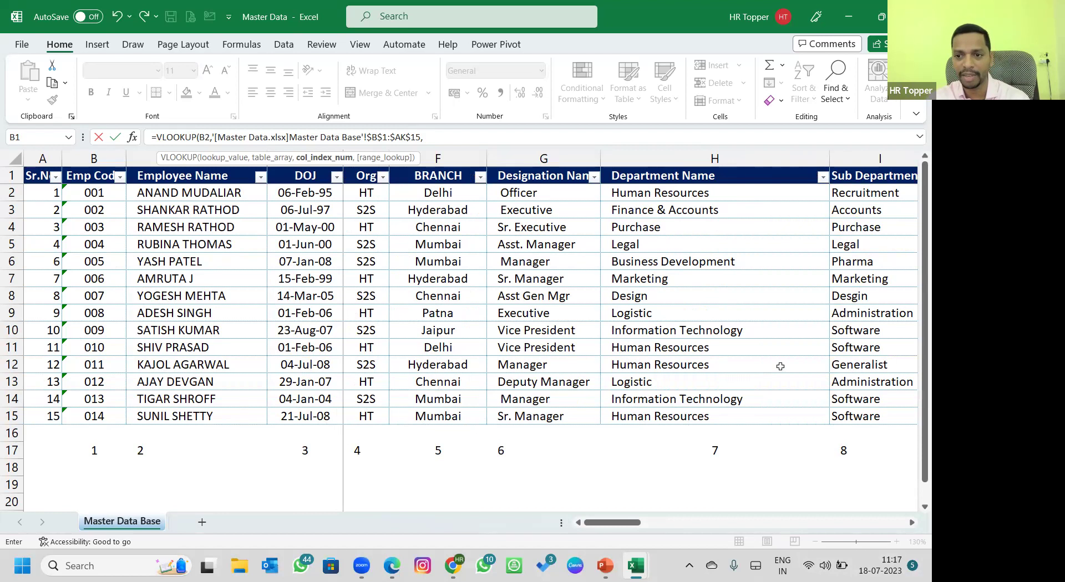
drag(610, 529, 663, 528)
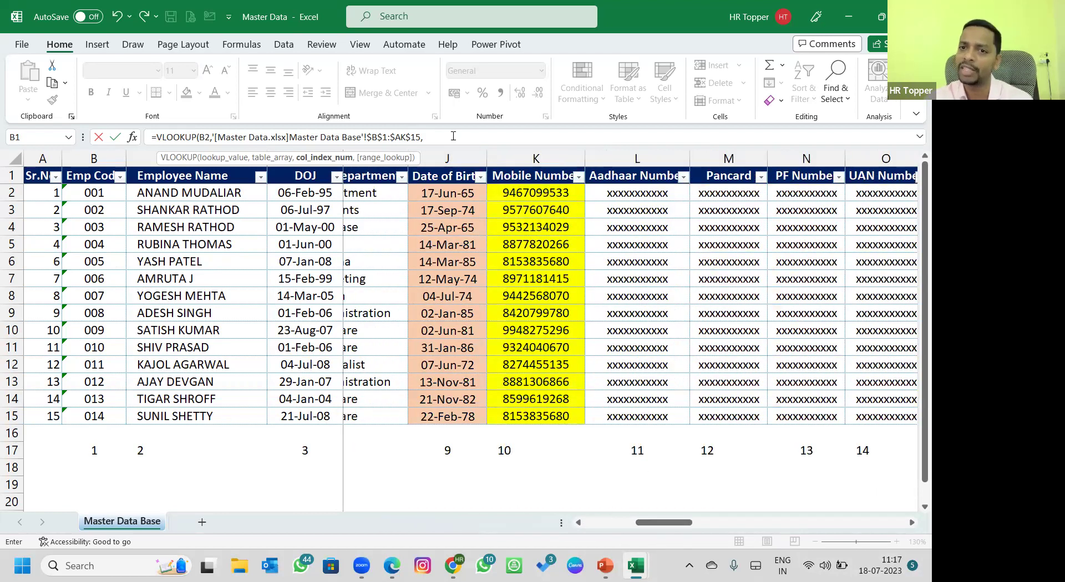
text(10)
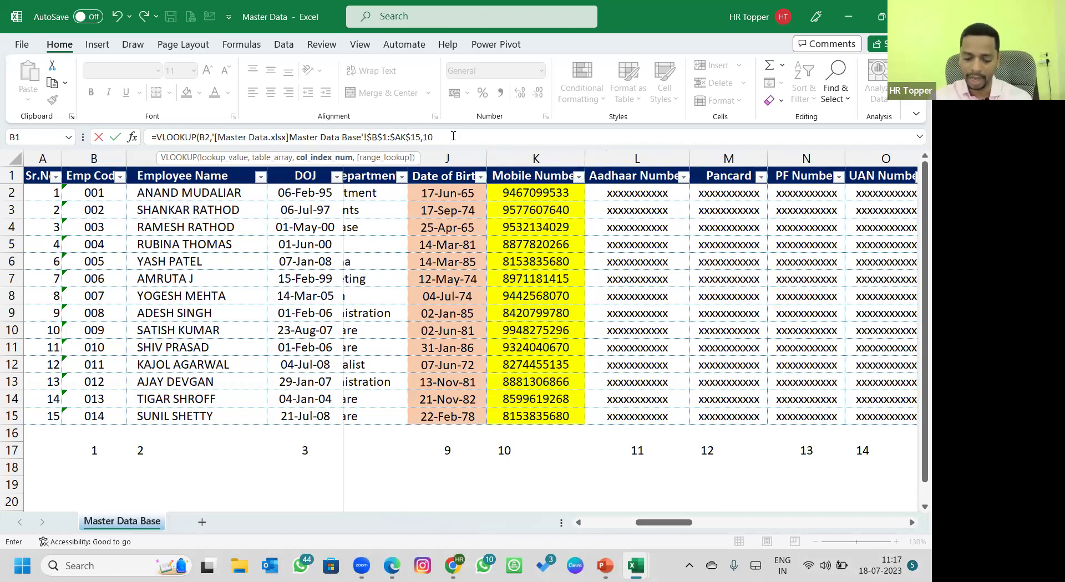
text(,)
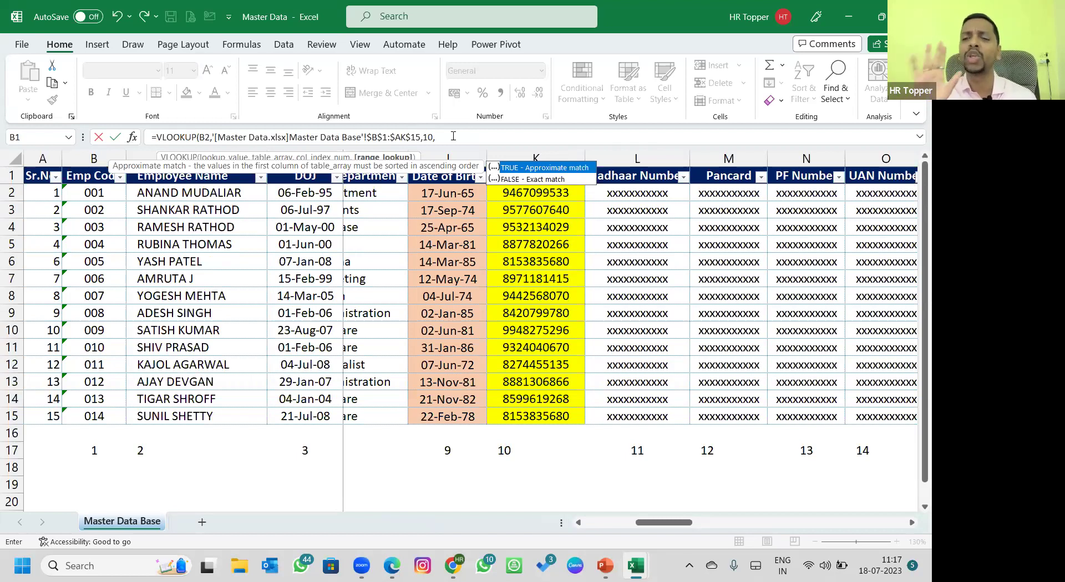
text(0)
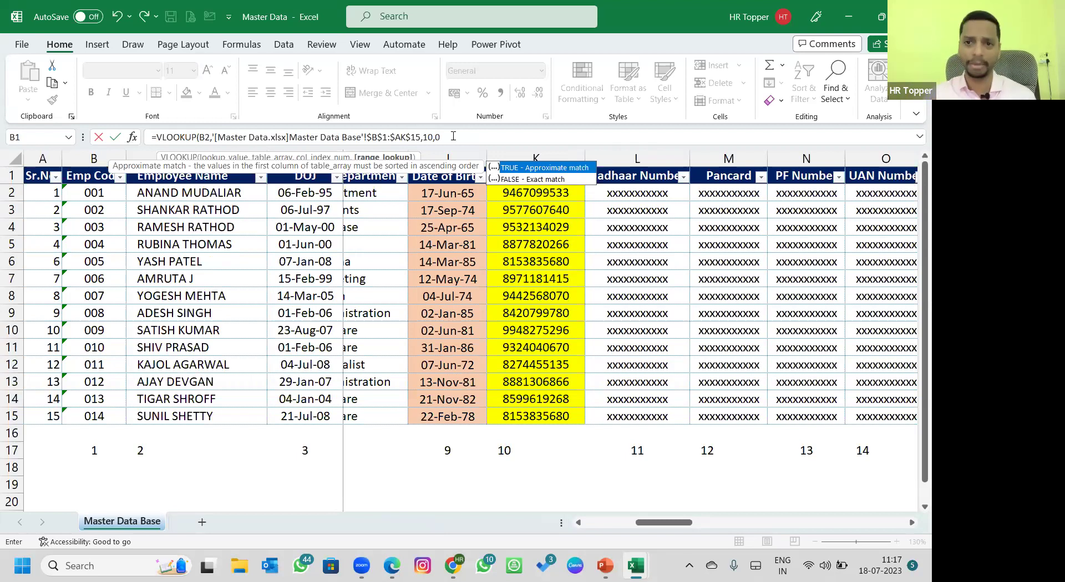
text())
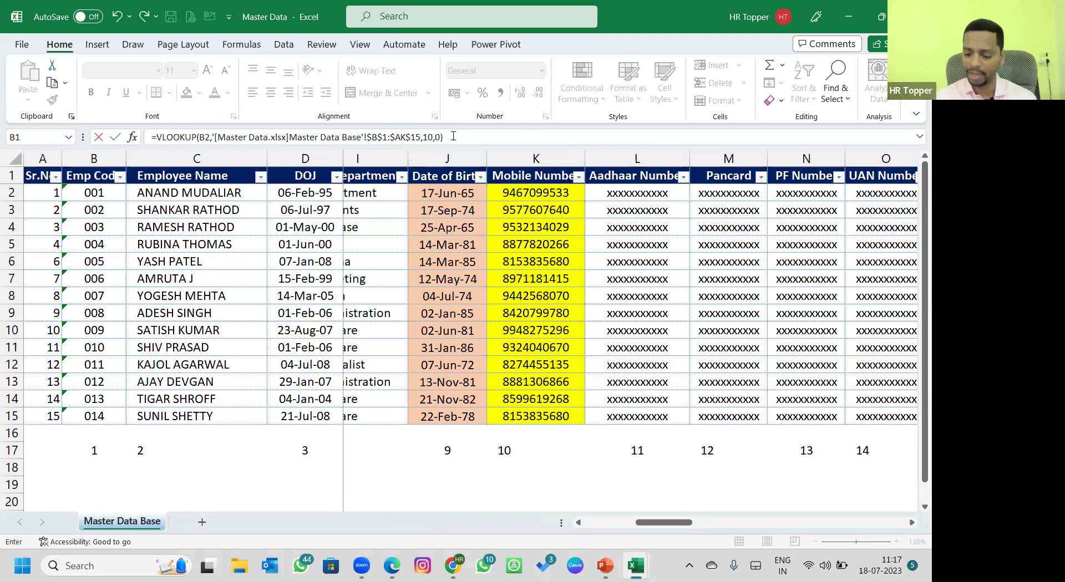
key(Return)
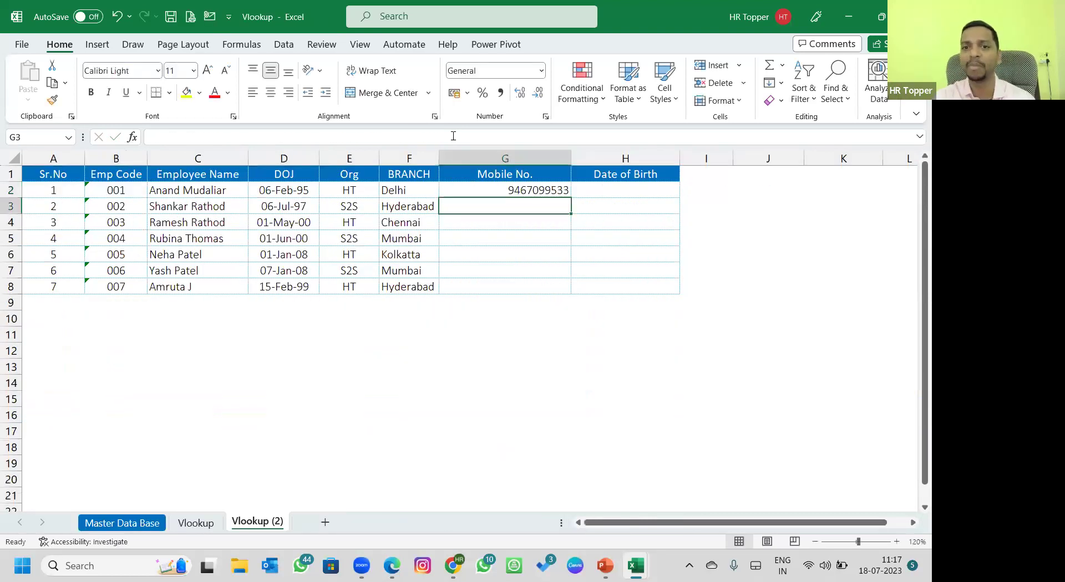
click(539, 192)
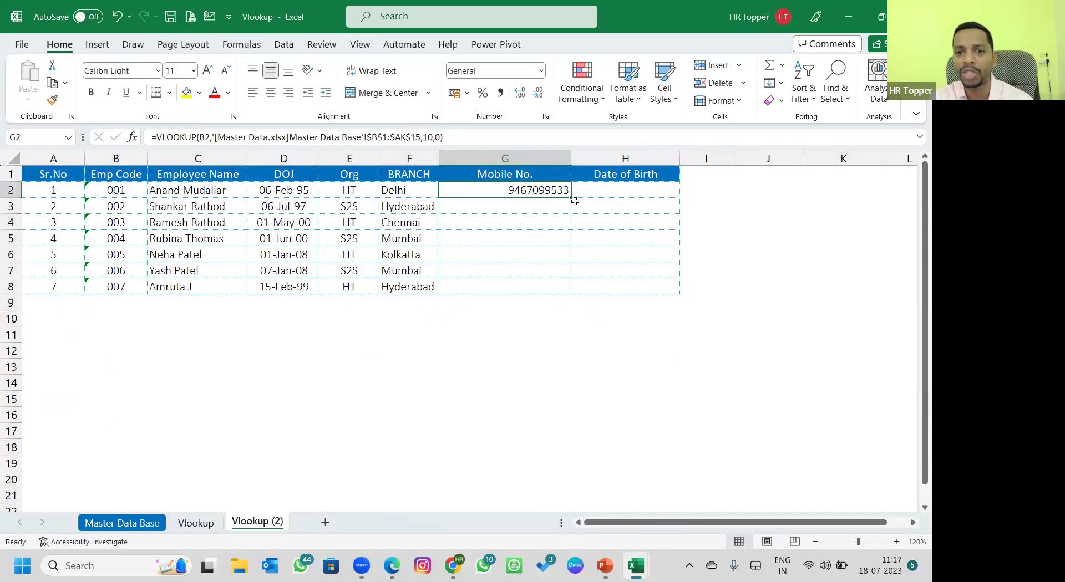
drag(575, 201, 571, 296)
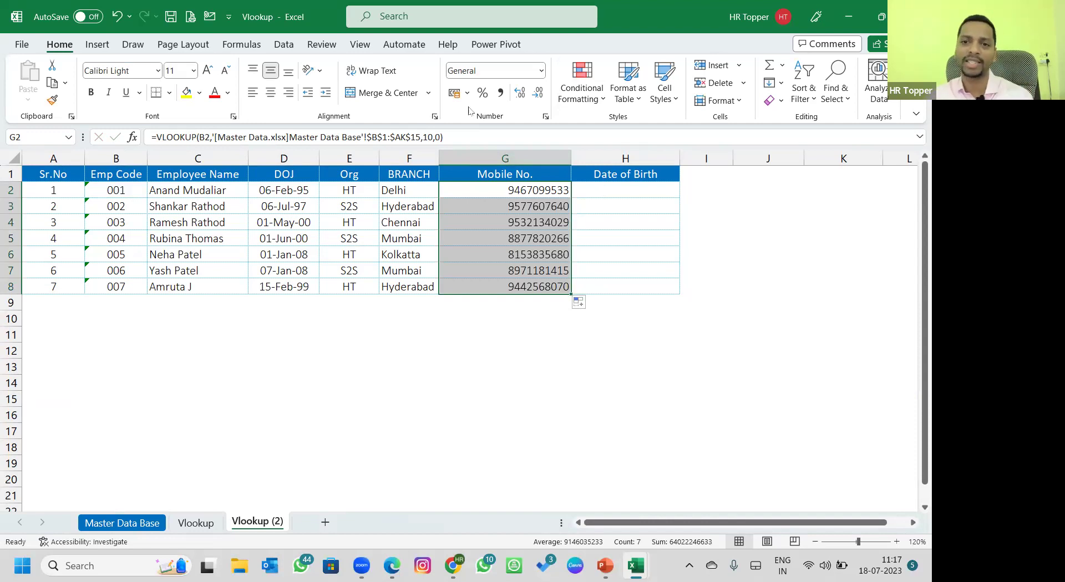
Change the column index in the G2 VLOOKUP formula to 2
click(501, 192)
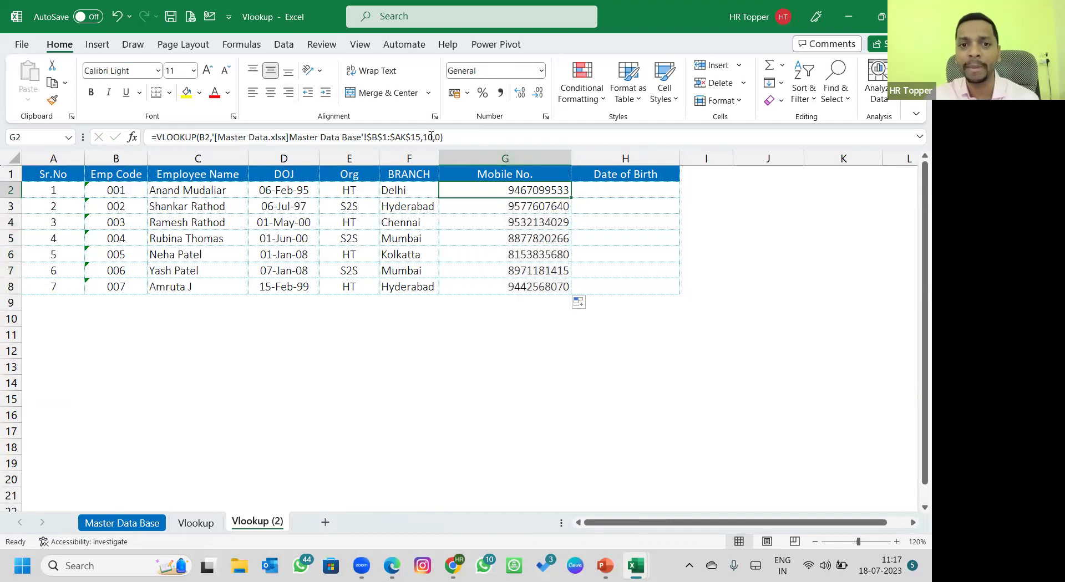
click(432, 136)
key(BackSpace)
key(BackSpace)
text(2)
key(Return)
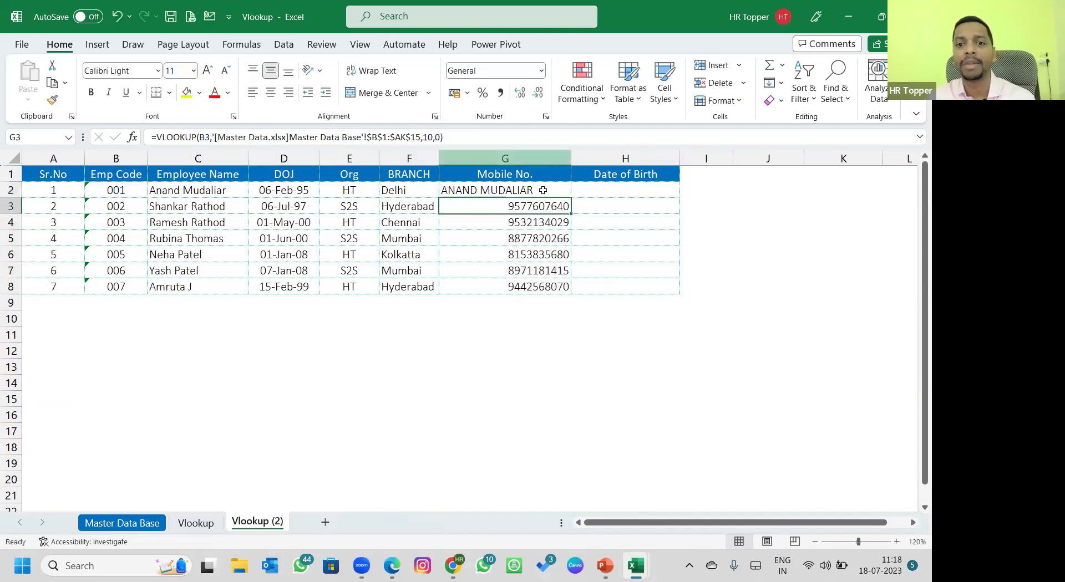
Check the column index numbers in row 17 of the Master Data workbook under Date of Birth and Mobile Number
key(alt+Tab)
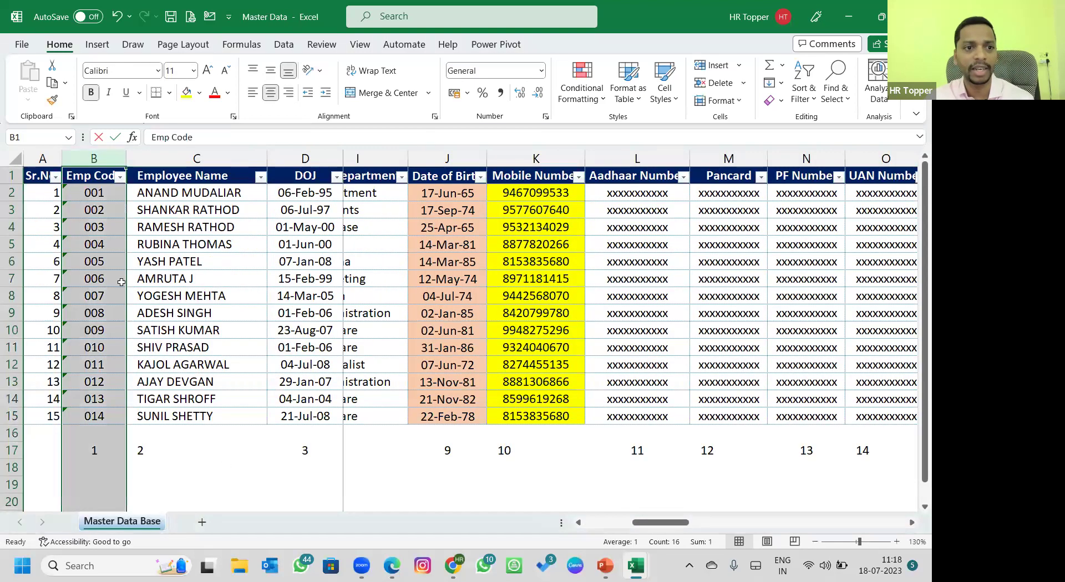
click(174, 404)
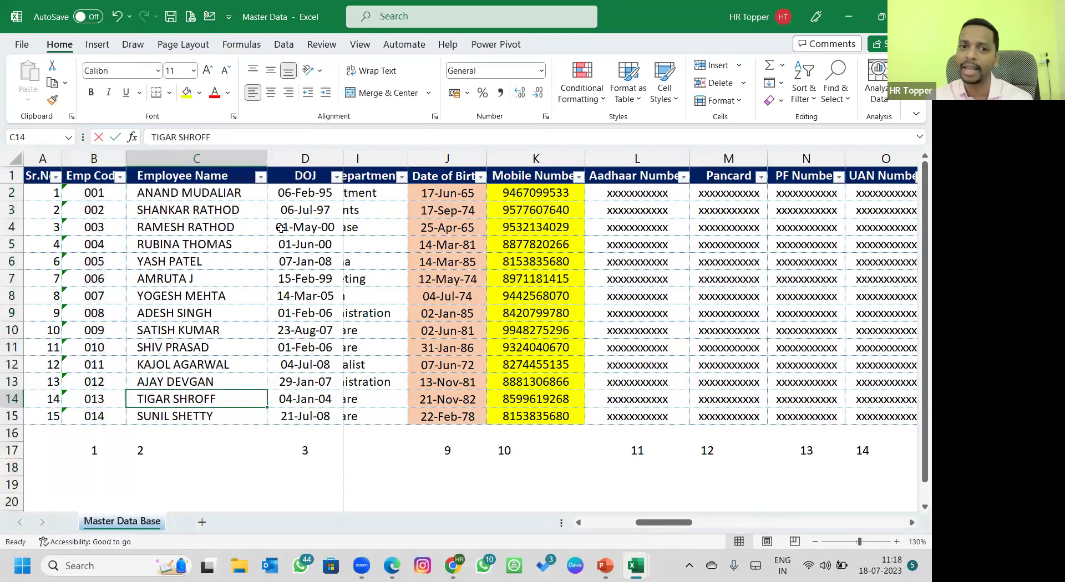
click(499, 449)
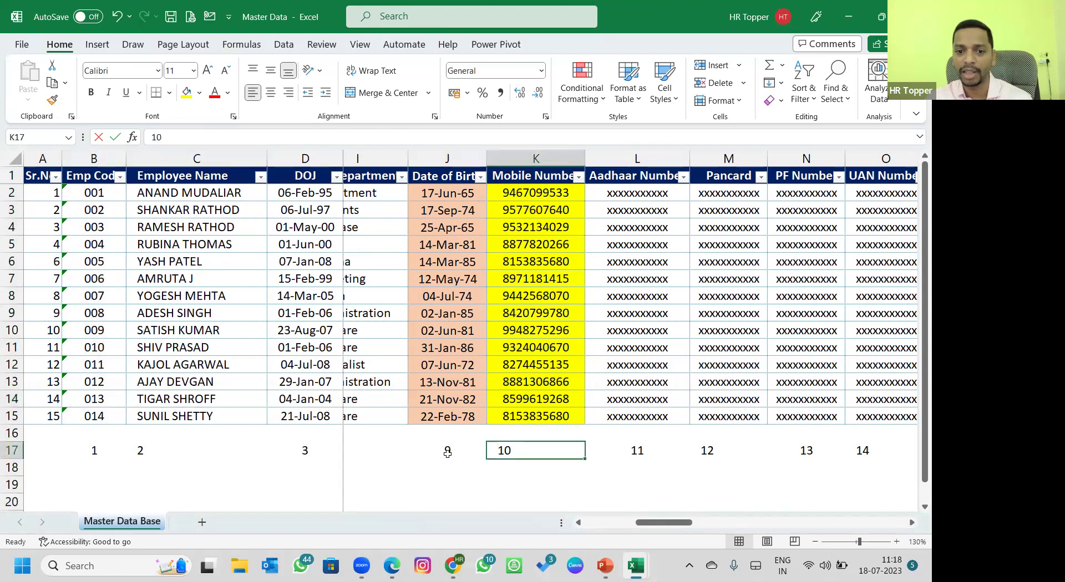
click(448, 452)
key(Right)
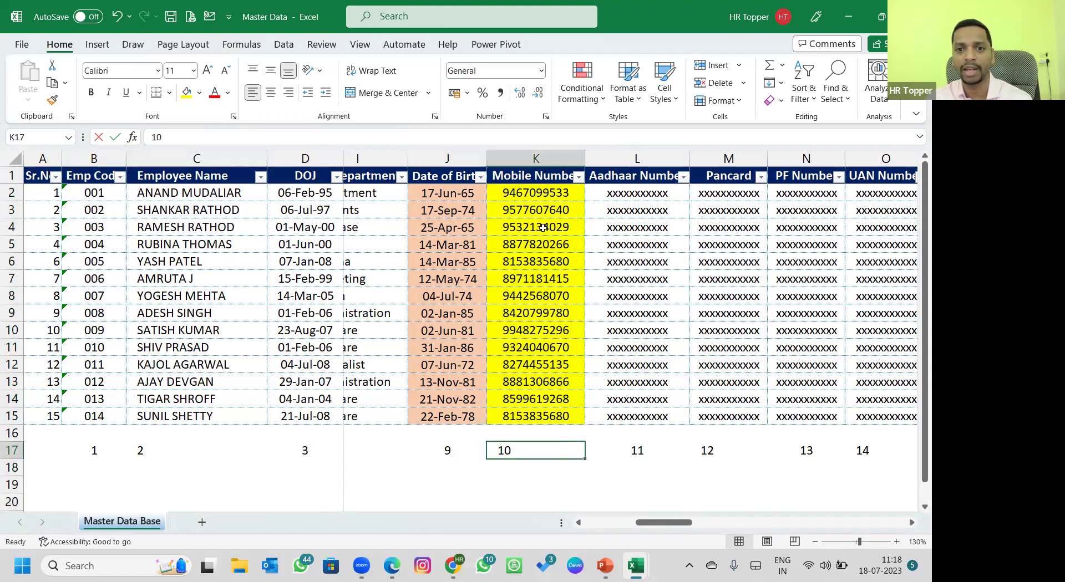
Clear the Mobile No. formulas from G2:G8 on the Vlookup (2) sheet and go back to the Master Data workbook
key(ctrl+Tab)
drag(542, 190, 542, 281)
key(Delete)
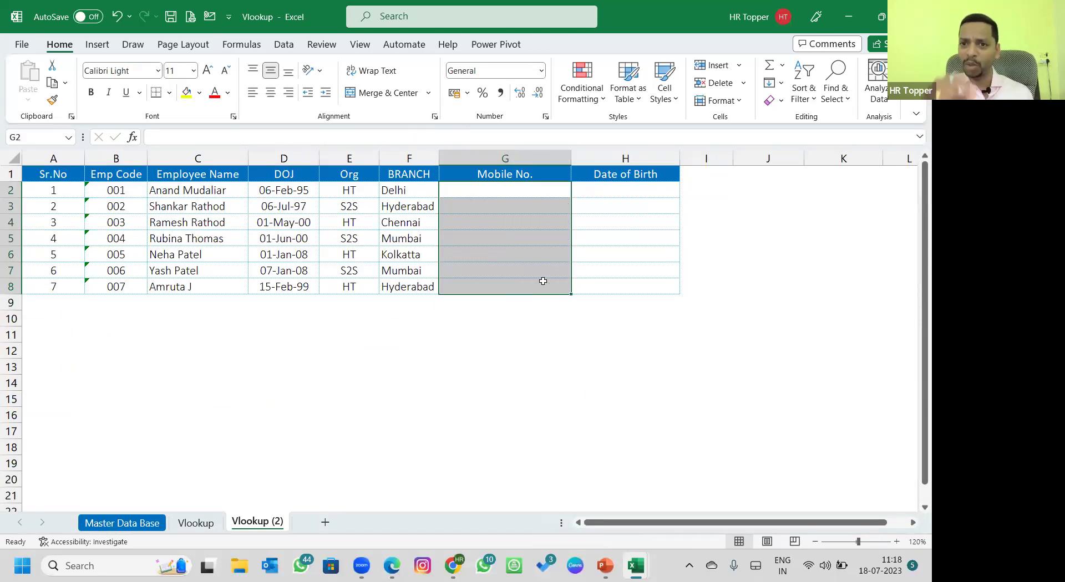
key(ctrl+Tab)
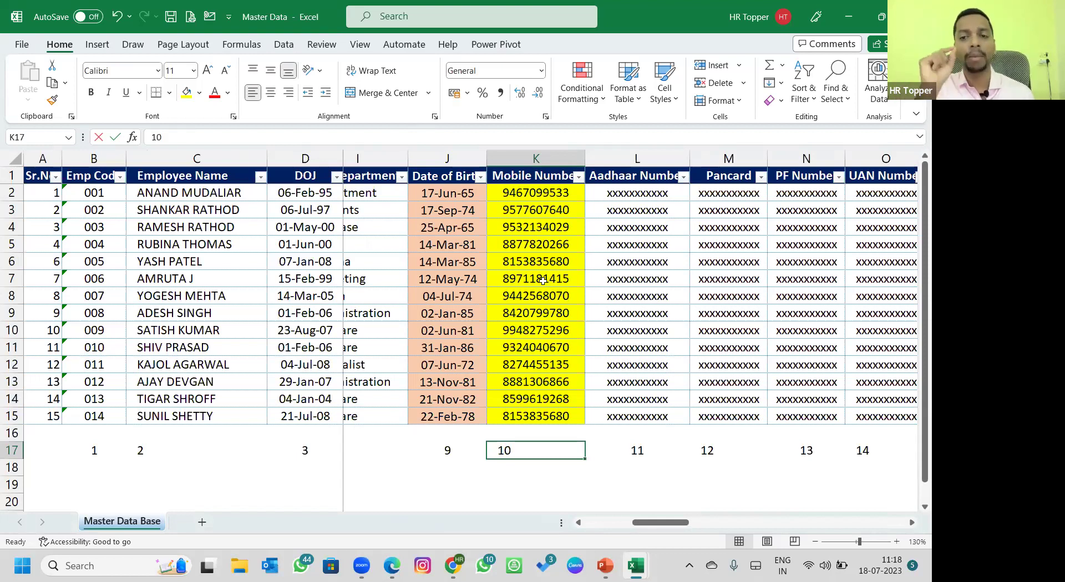
Switch to the Vlookup workbook and start a VLOOKUP formula in G2 with Emp Code cell B2 as the lookup value
key(alt+Tab)
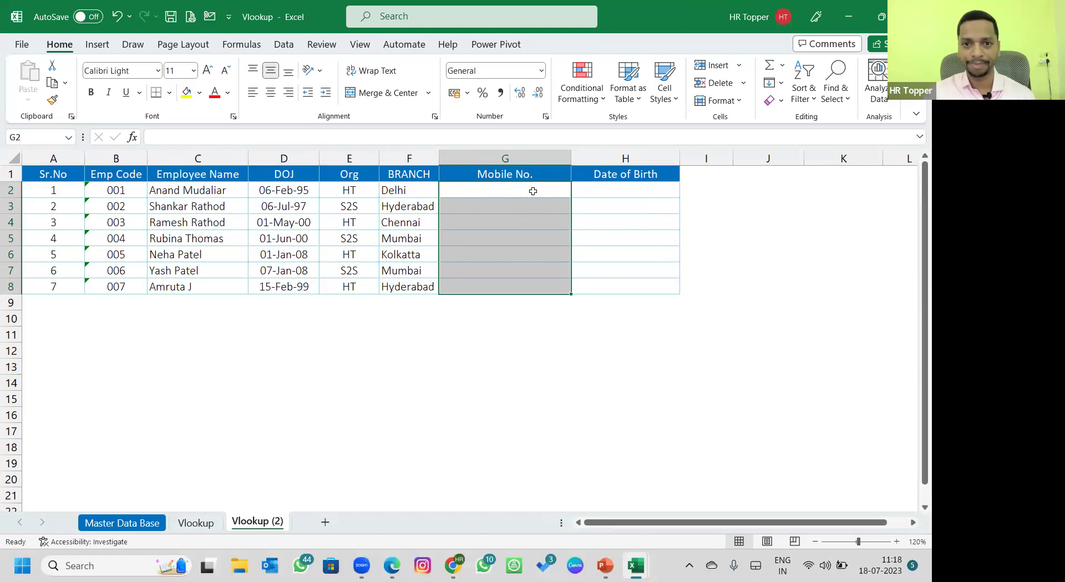
click(532, 191)
text(=vlo)
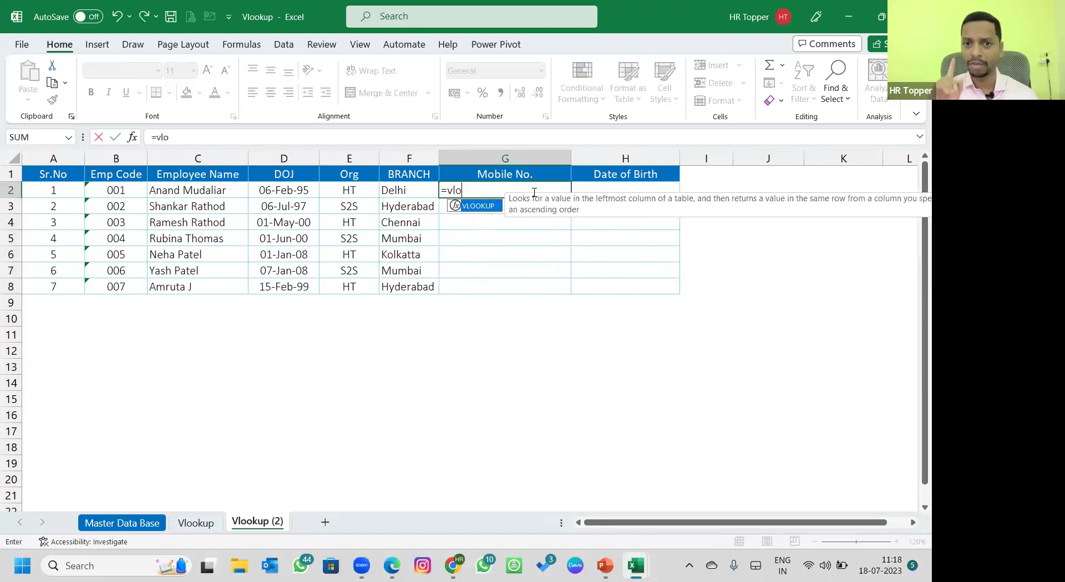
key(Tab)
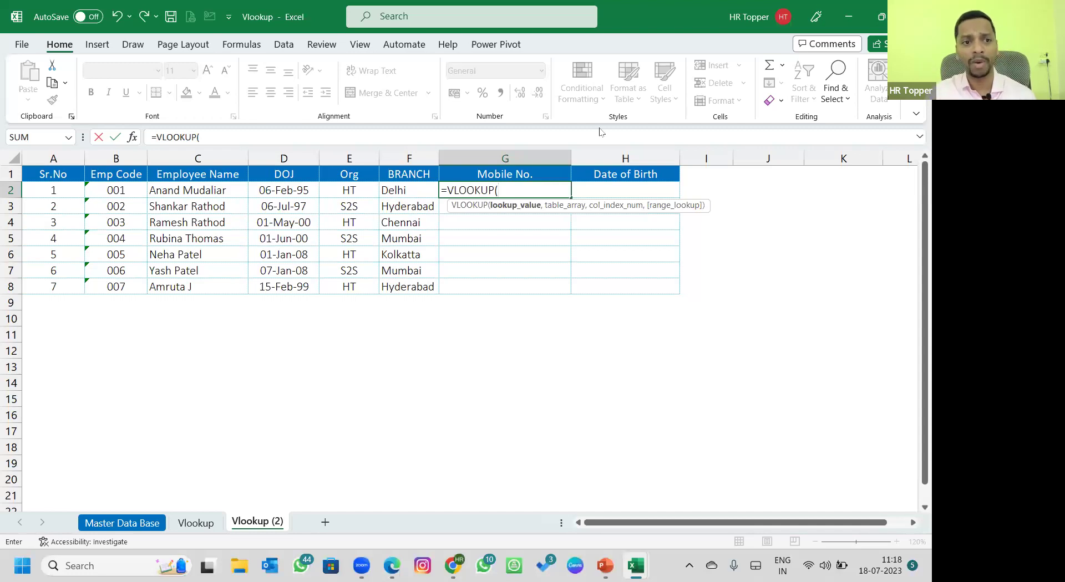
click(142, 190)
text(,)
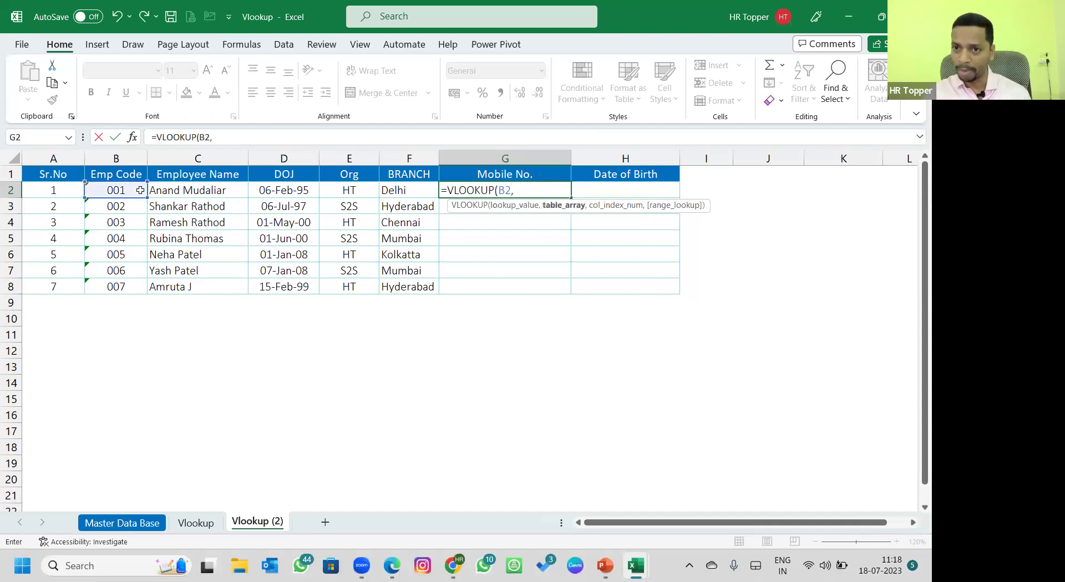
Complete the G2 formula with table array $B$1:$K$15 from the Master Data workbook, column index 10 and 0 for exact match
key(ctrl+Tab)
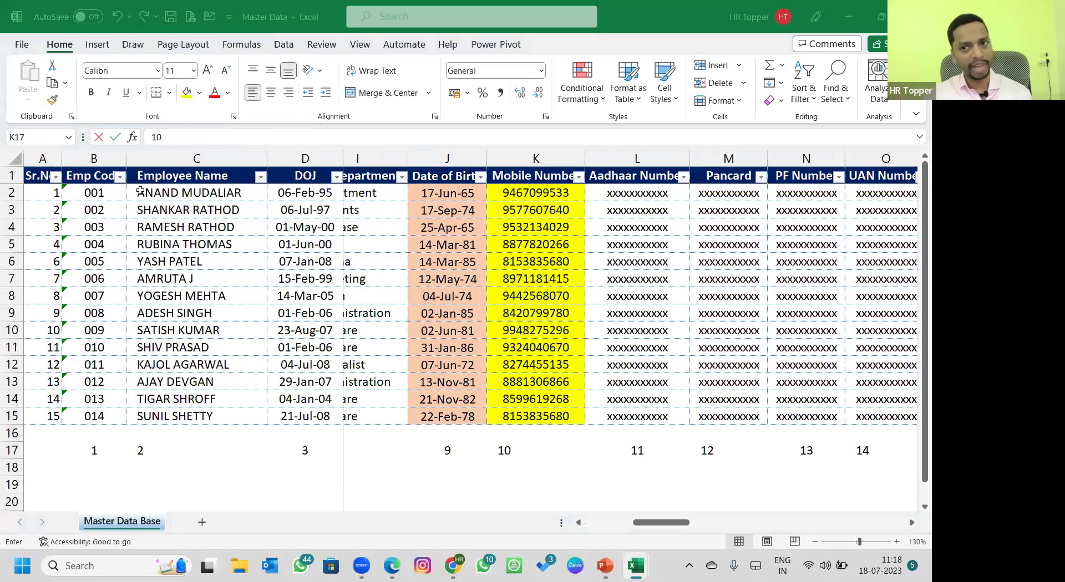
drag(113, 172, 93, 416)
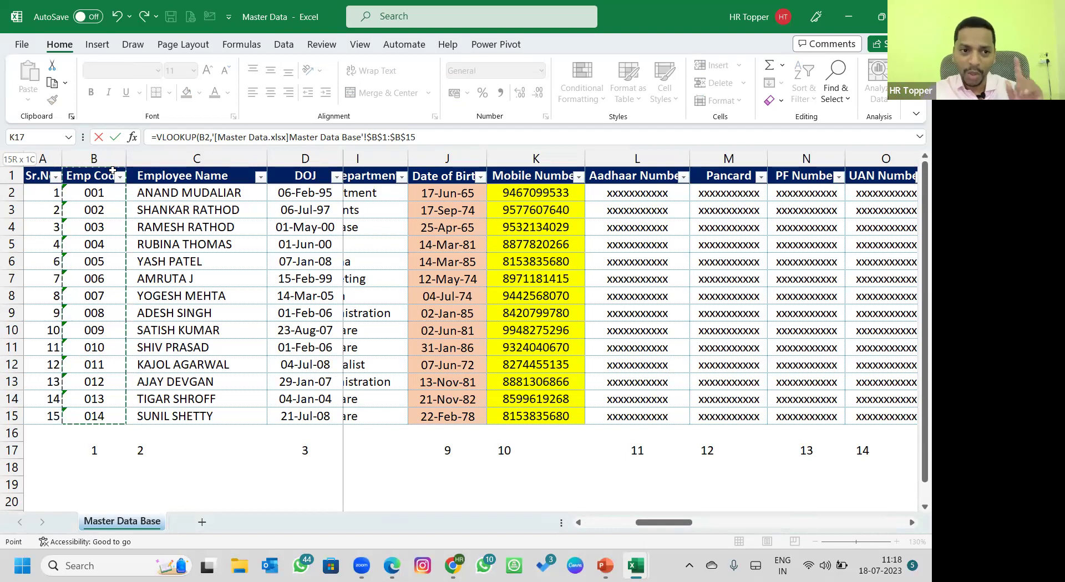
drag(99, 175, 519, 419)
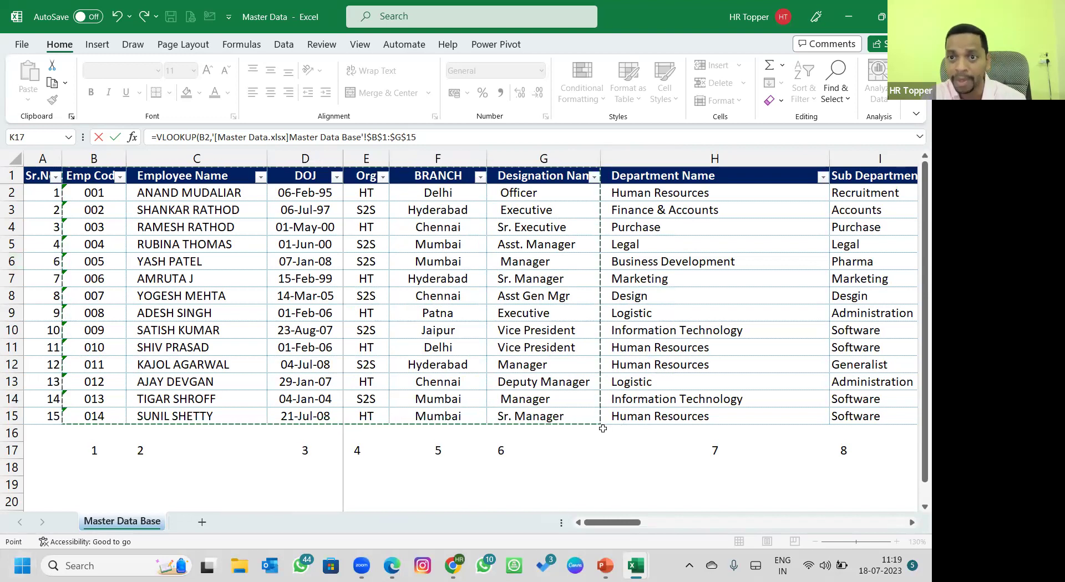
drag(602, 429, 636, 416)
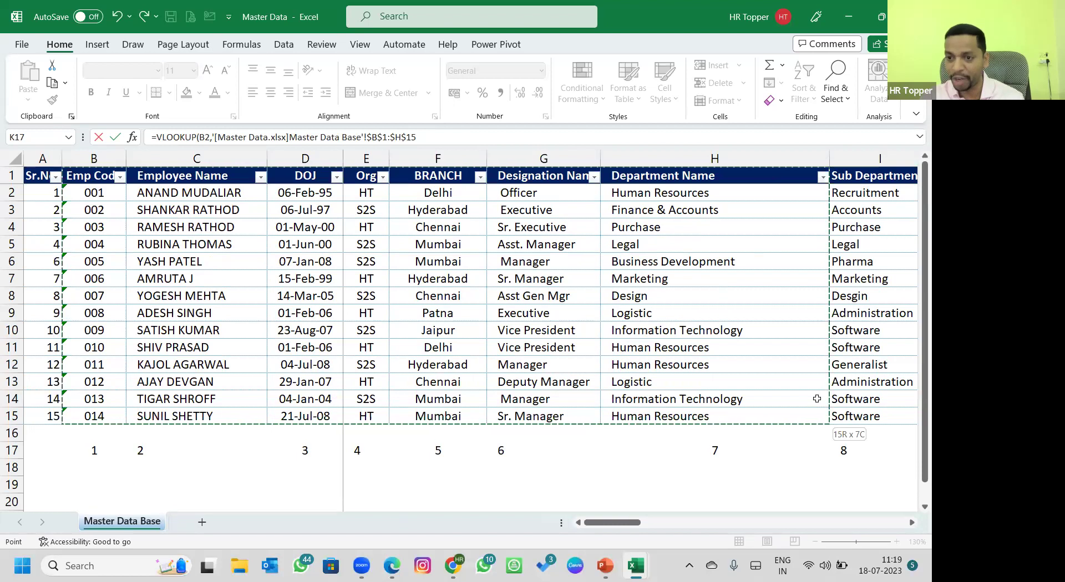
key(shift+Right)
key(shift+Right)
key(shift+Right)
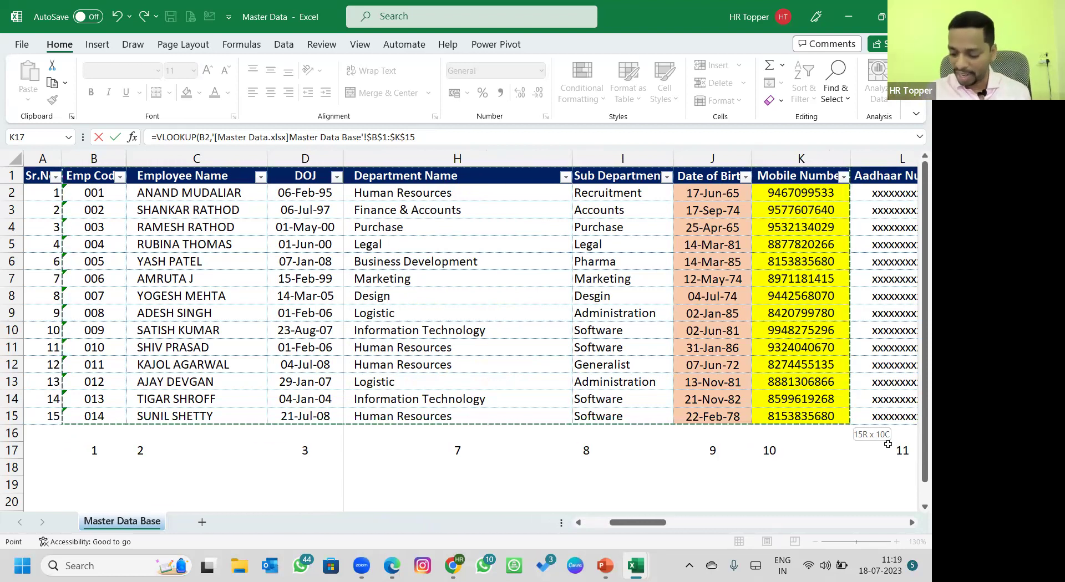
scroll(887, 445, right, 2)
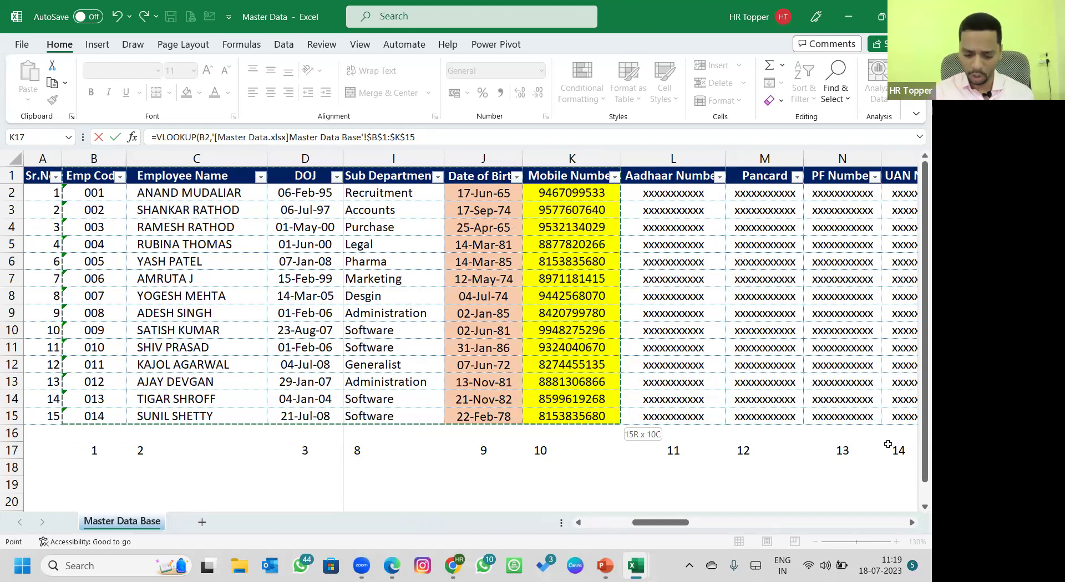
text(,10,0)
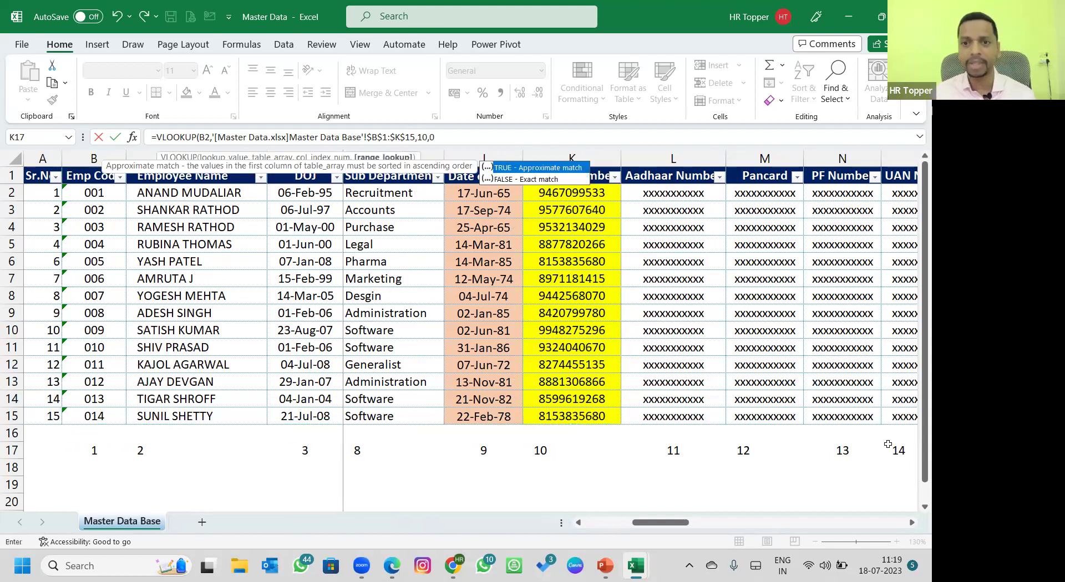
key(Return)
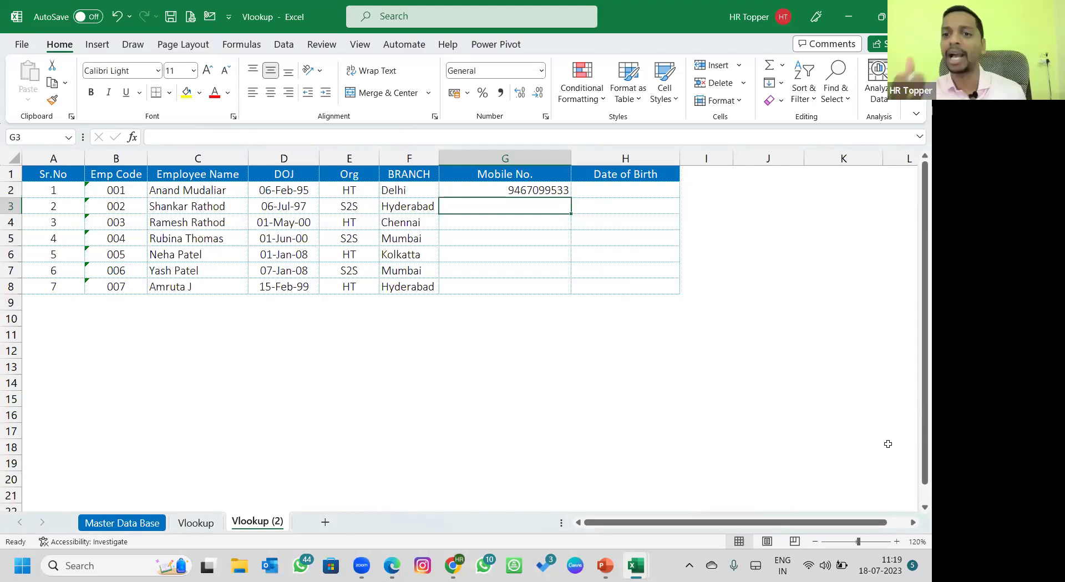
Copy the G2 formula text unchanged into H2 under Date of Birth, and fill the G2 formula down to G8
key(Up)
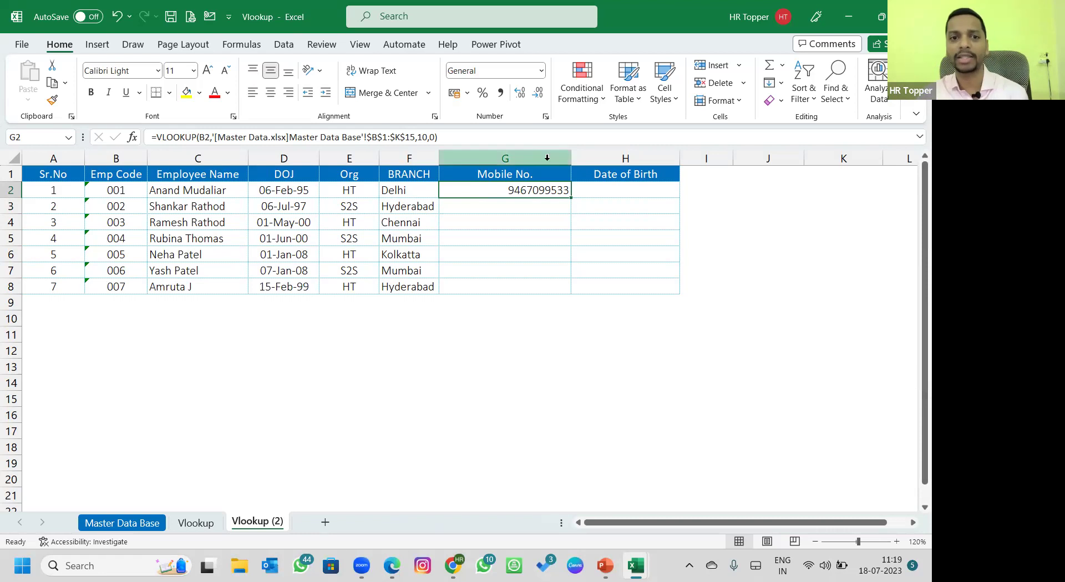
click(428, 137)
drag(438, 137, 127, 145)
key(ctrl+c)
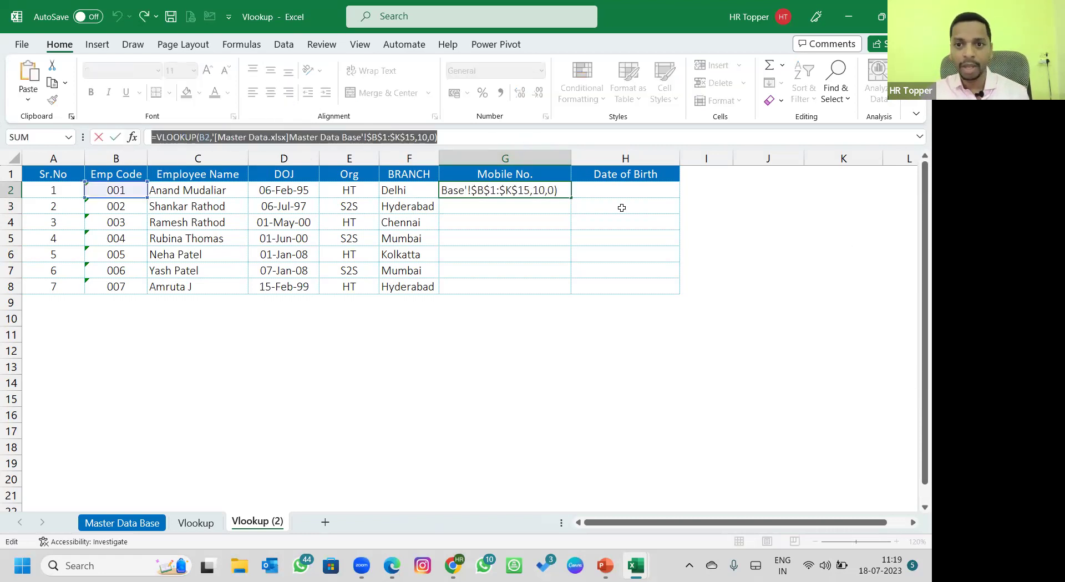
click(627, 193)
key(ctrl+v)
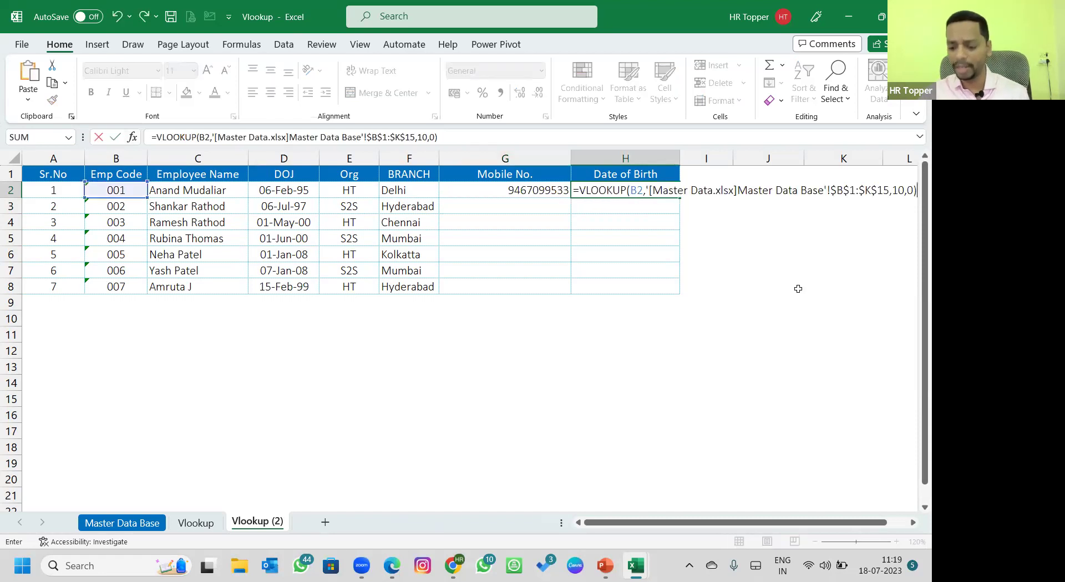
key(Return)
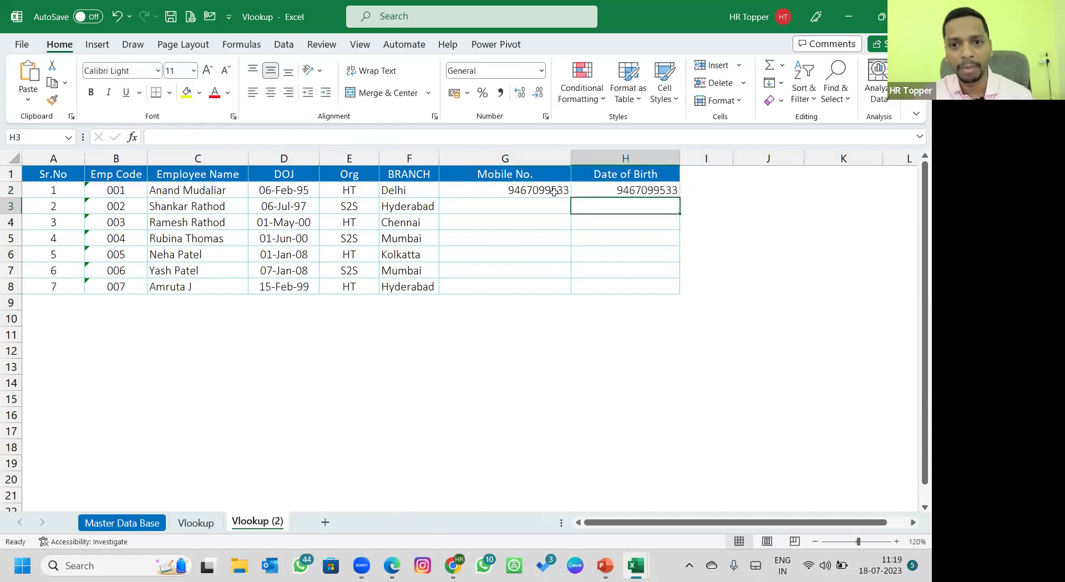
click(554, 192)
drag(572, 198, 571, 294)
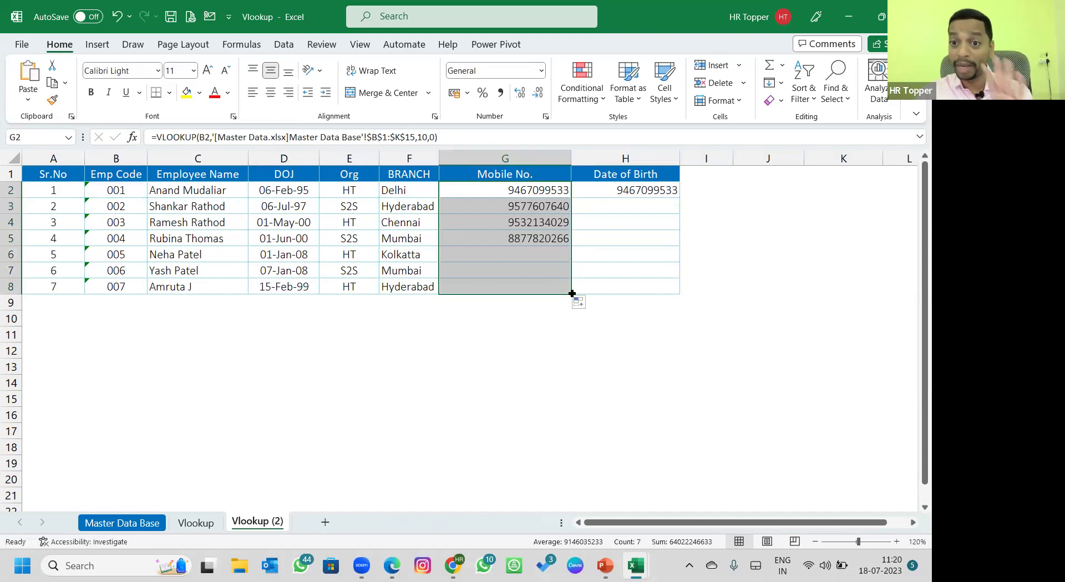
Check the Date of Birth column number in row 17 of Master Data and set the H2 formula's column index to 9
click(651, 193)
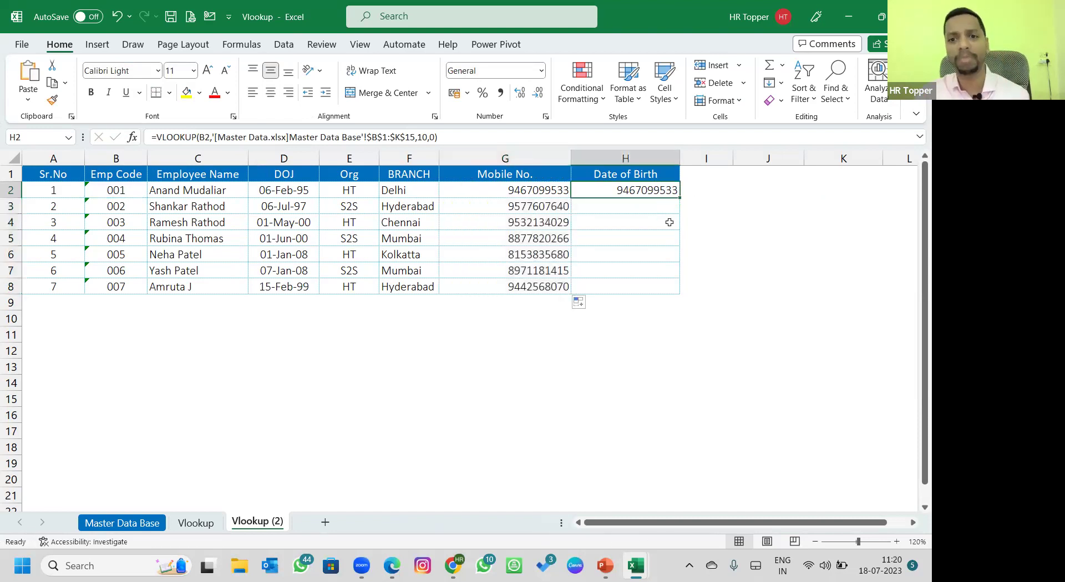
key(alt+Tab)
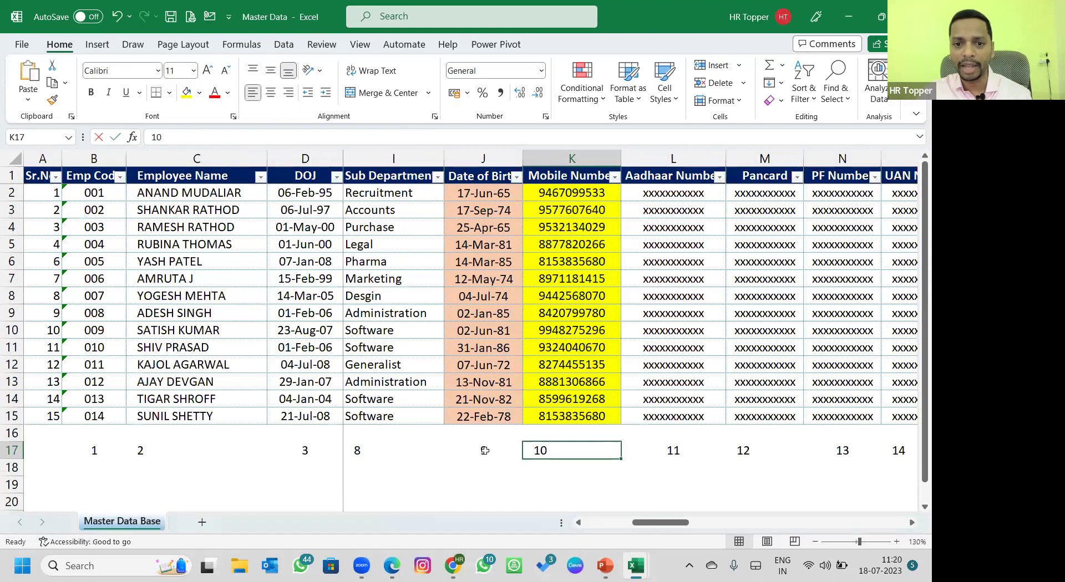
key(Left)
key(F2)
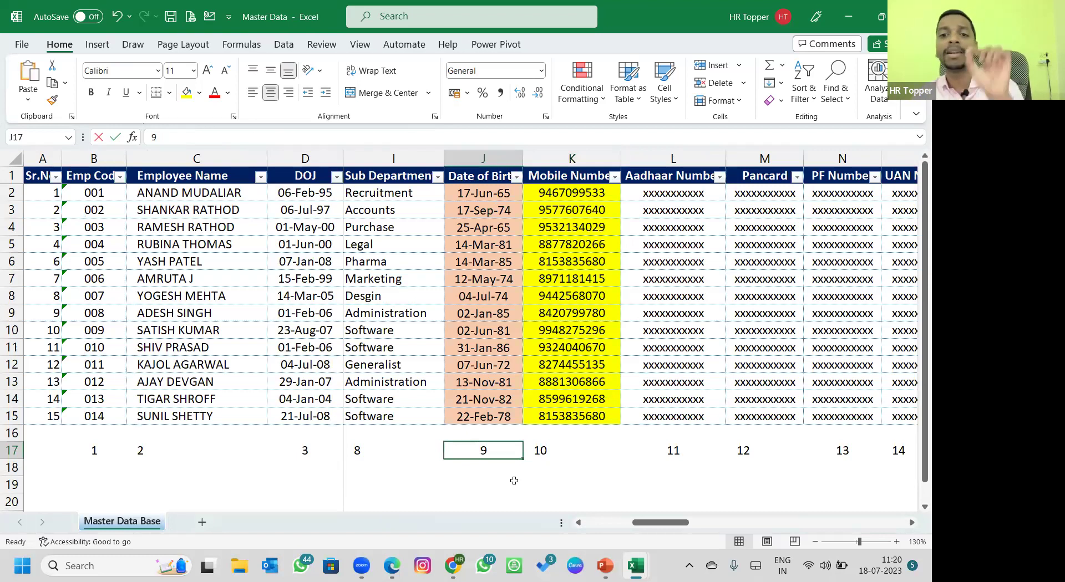
key(alt+Tab)
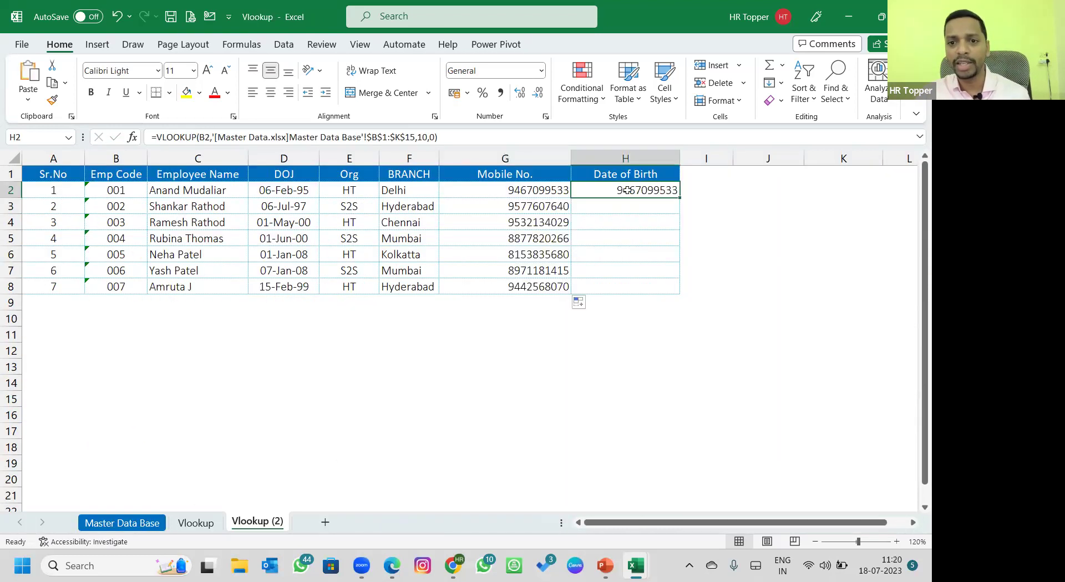
click(425, 137)
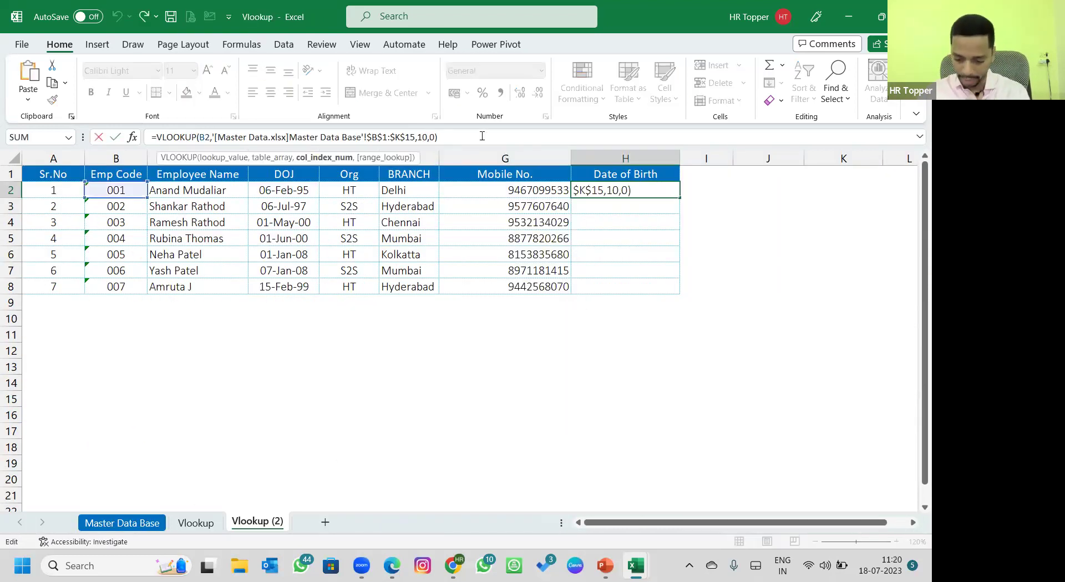
key(Return)
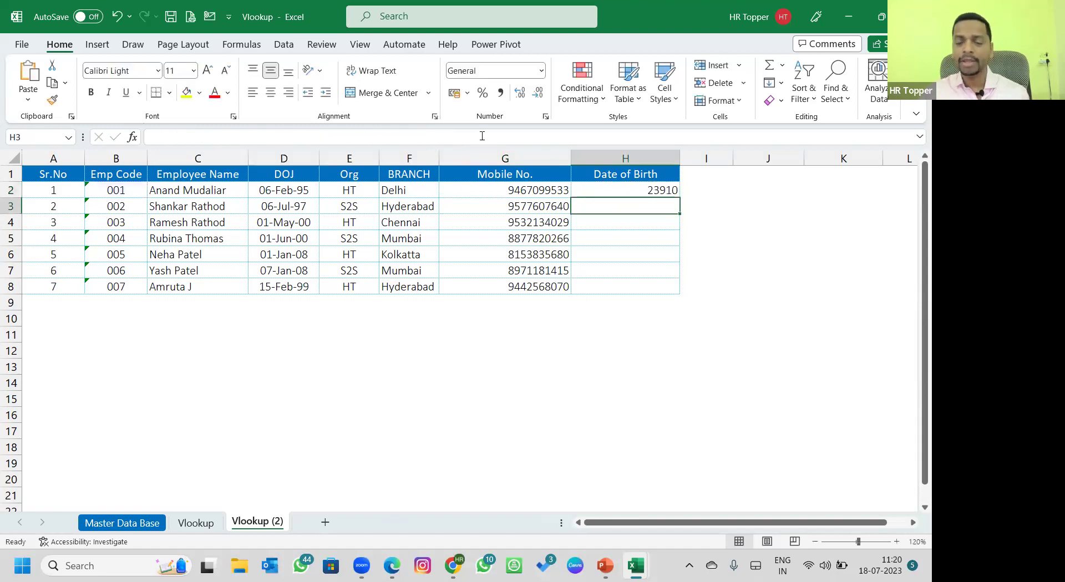
Fill the H2 Date of Birth formula down to H8
click(618, 190)
shift+click(617, 286)
key(ctrl+d)
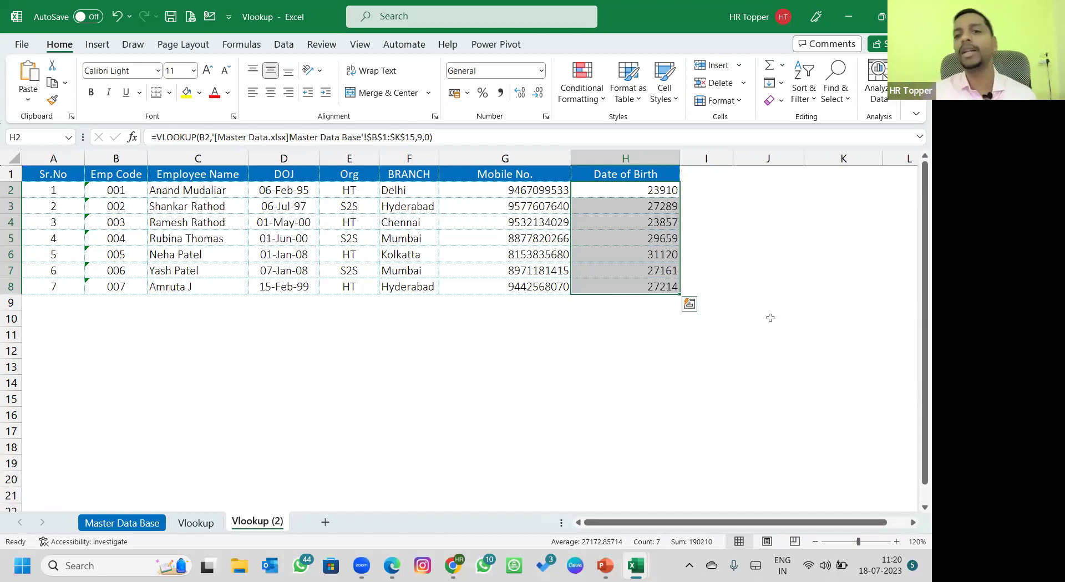
Format column H with the second 14-Mar-12 date type and centre its contents horizontally and vertically
click(594, 160)
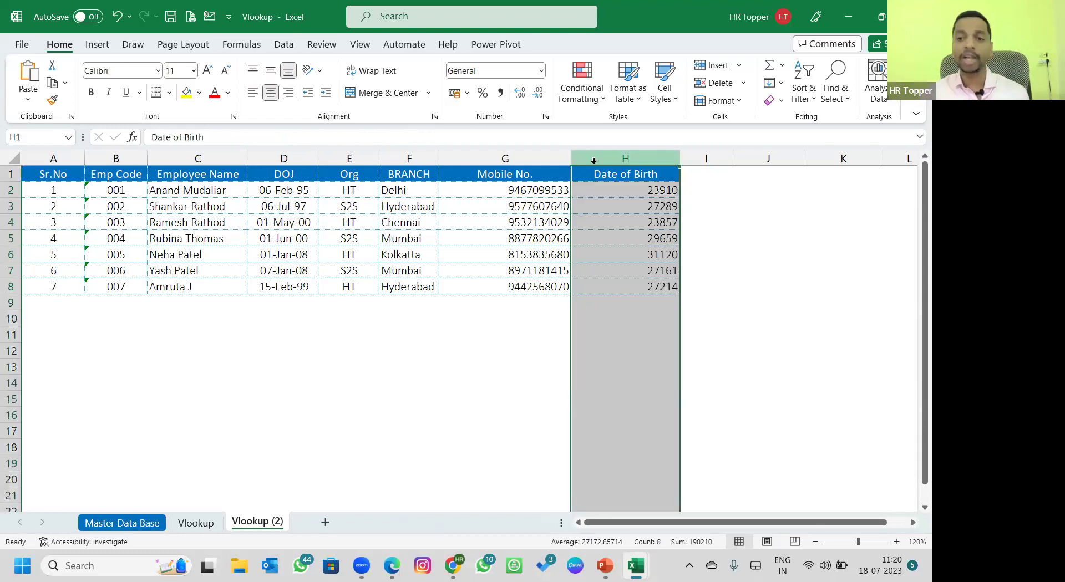
key(ctrl+1)
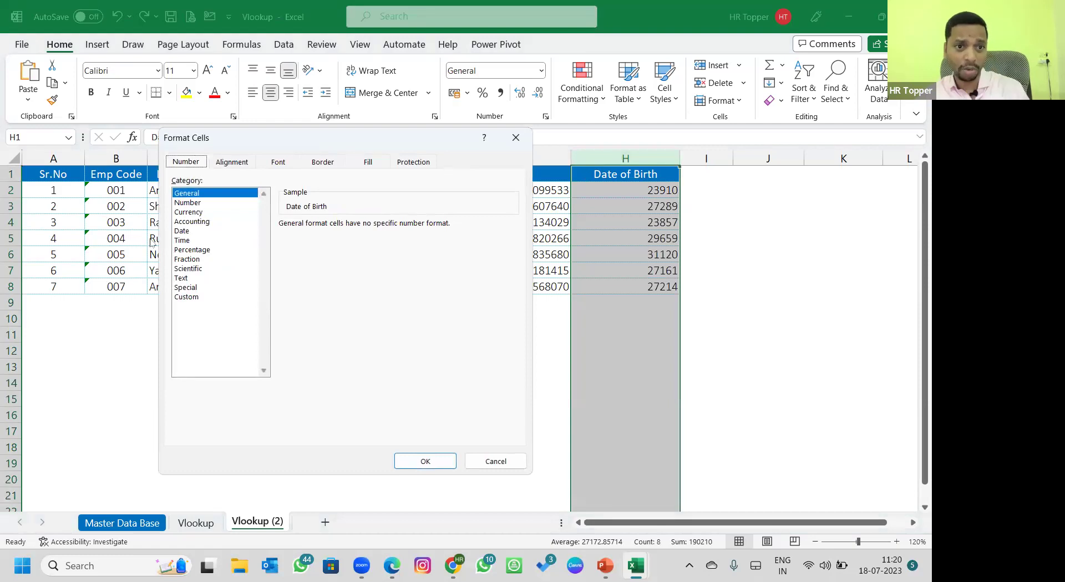
click(192, 222)
click(183, 231)
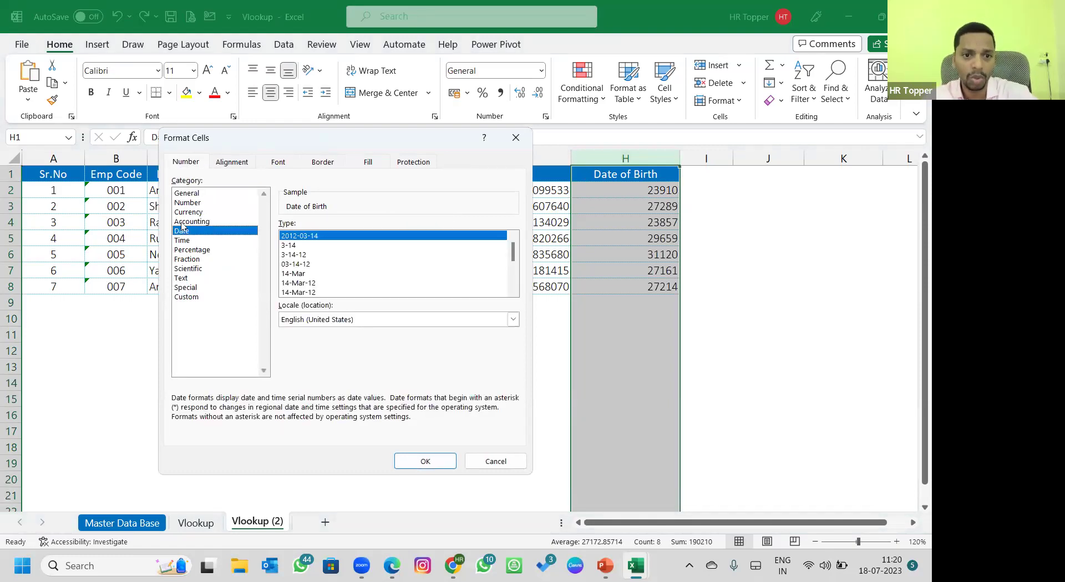
click(311, 293)
click(427, 462)
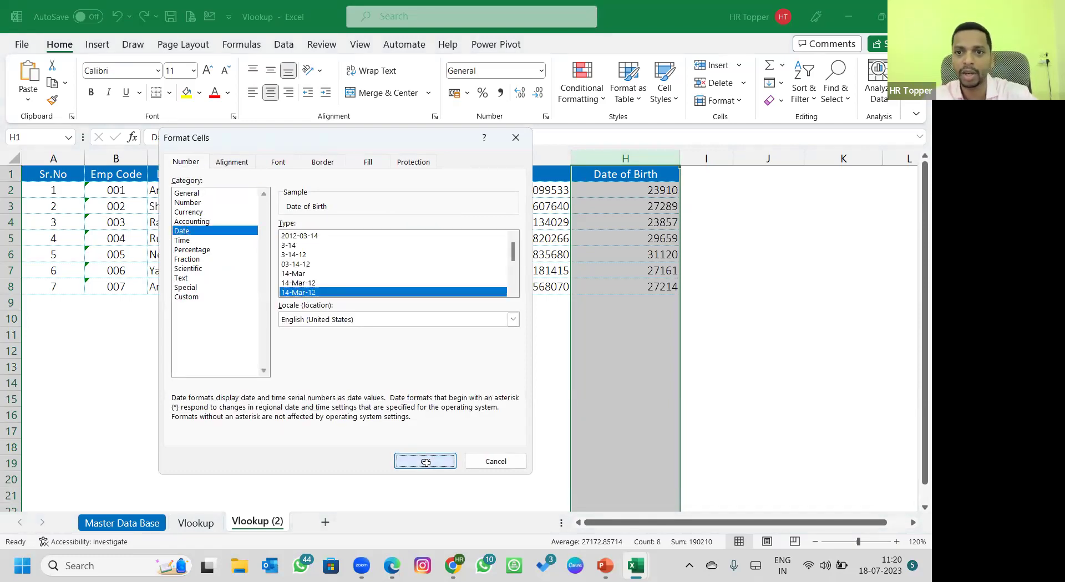
click(272, 71)
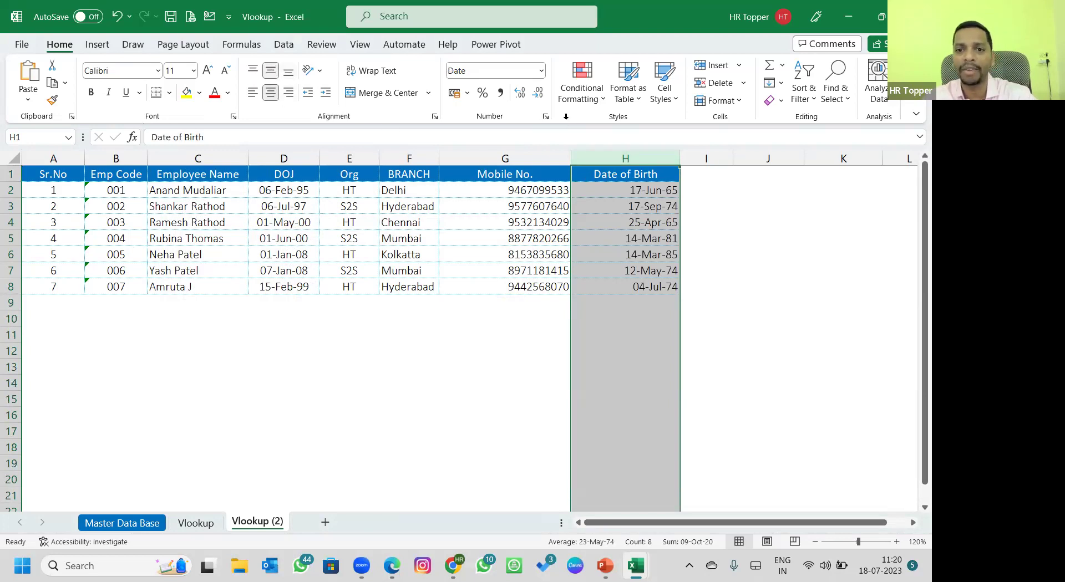
click(271, 93)
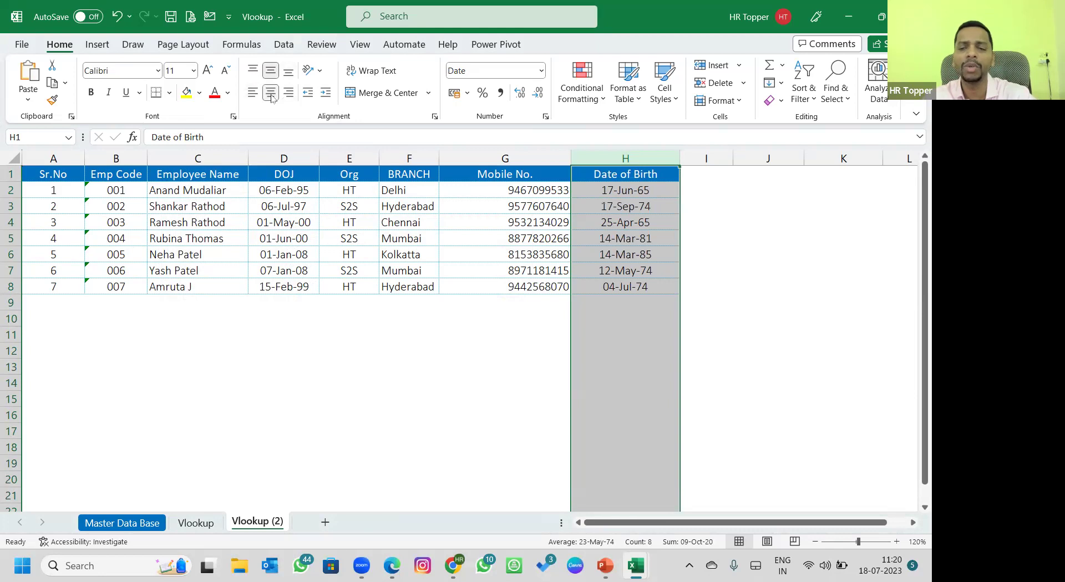
Clear the Mobile No. and Date of Birth formulas from G2:H8
click(541, 197)
drag(541, 197, 631, 290)
key(Delete)
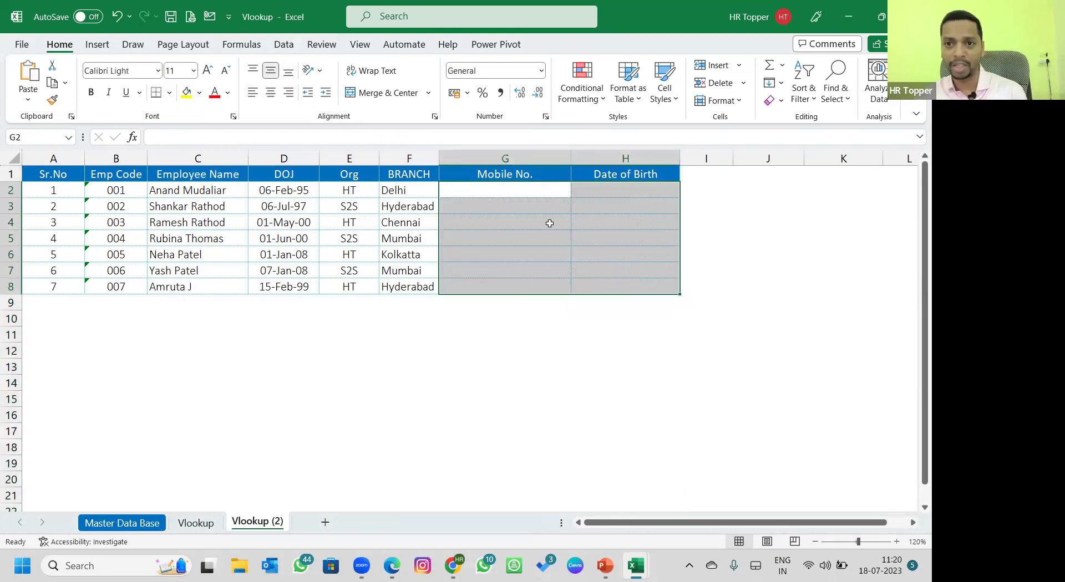
Start a VLOOKUP formula in G2 with the Emp Code in B2 as the lookup value
click(523, 197)
text(=)
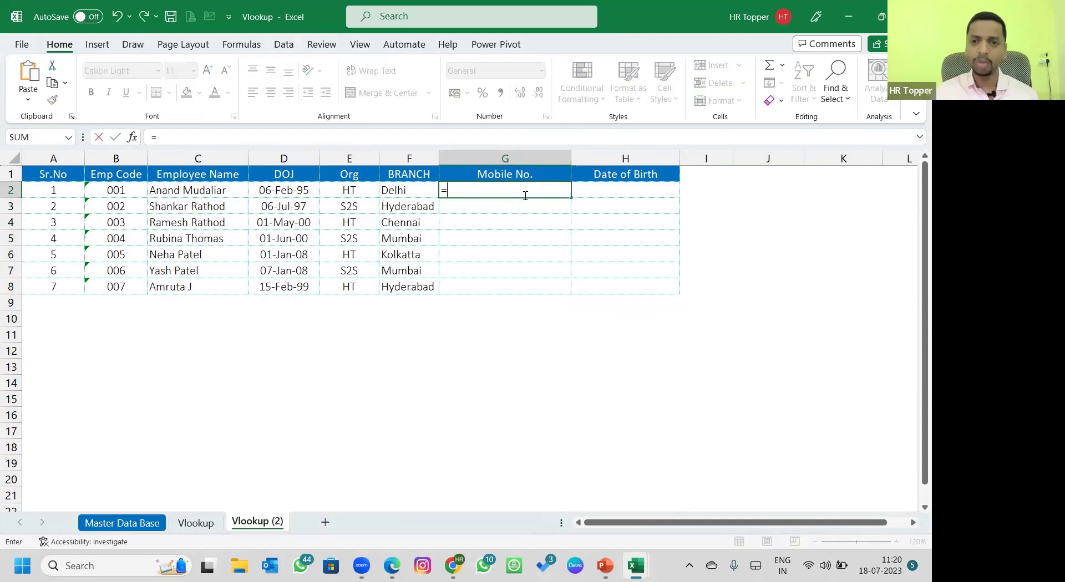
text(vlo)
key(Tab)
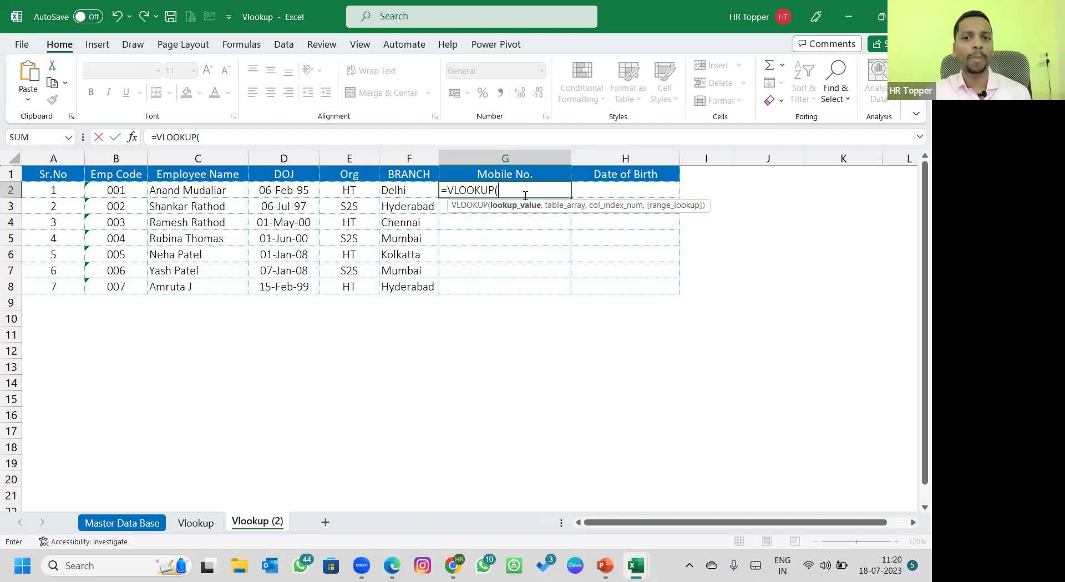
click(128, 188)
text(,)
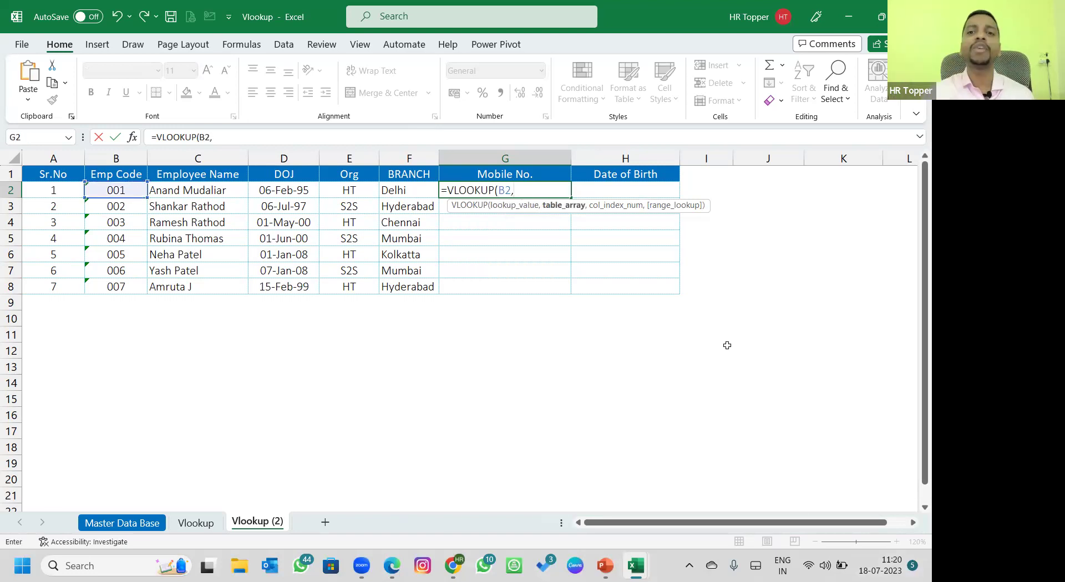
Set the lookup table array to $B$1:$AK$15 on the Master Data Base sheet of the Master Data workbook
key(ctrl+Page_Up)
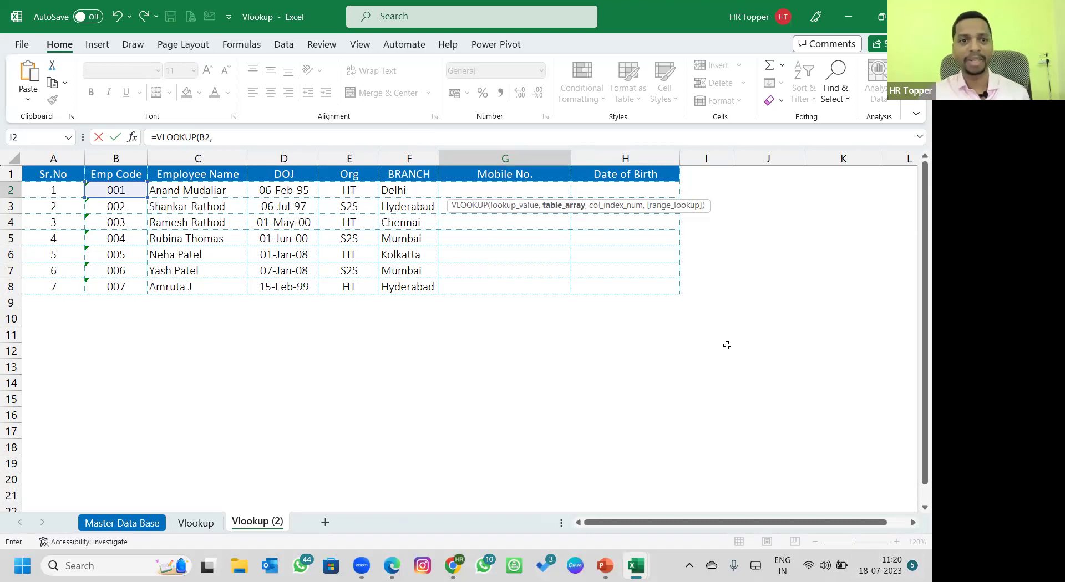
key(ctrl+Tab)
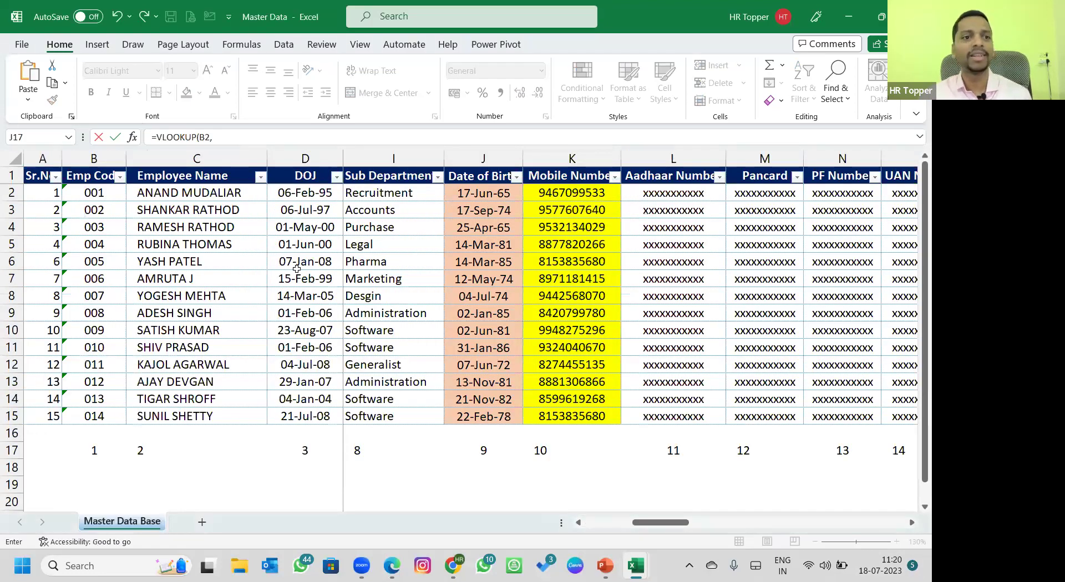
click(87, 173)
key(ctrl+shift+Down)
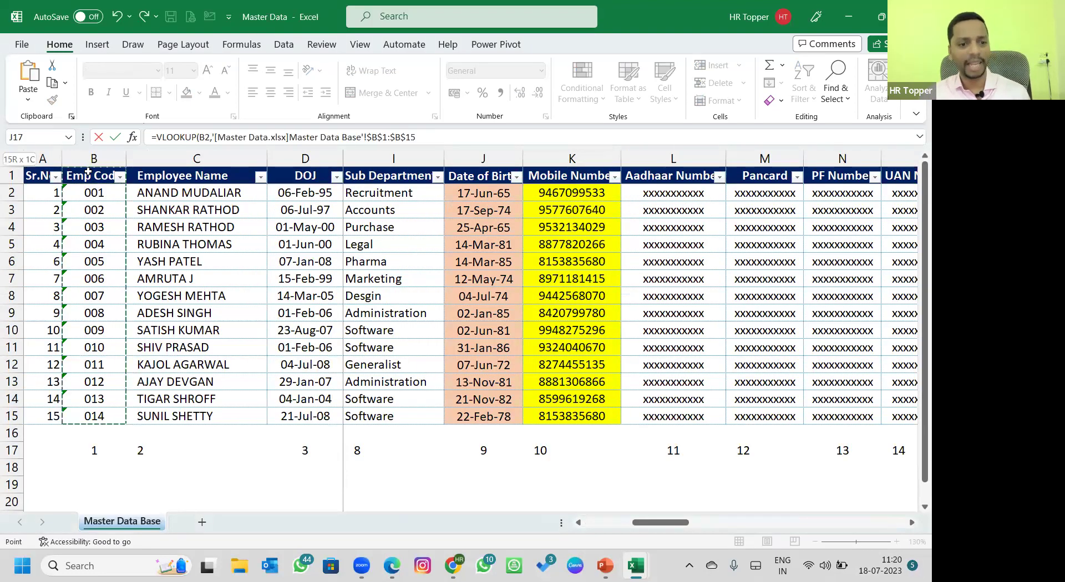
key(ctrl+shift+Right)
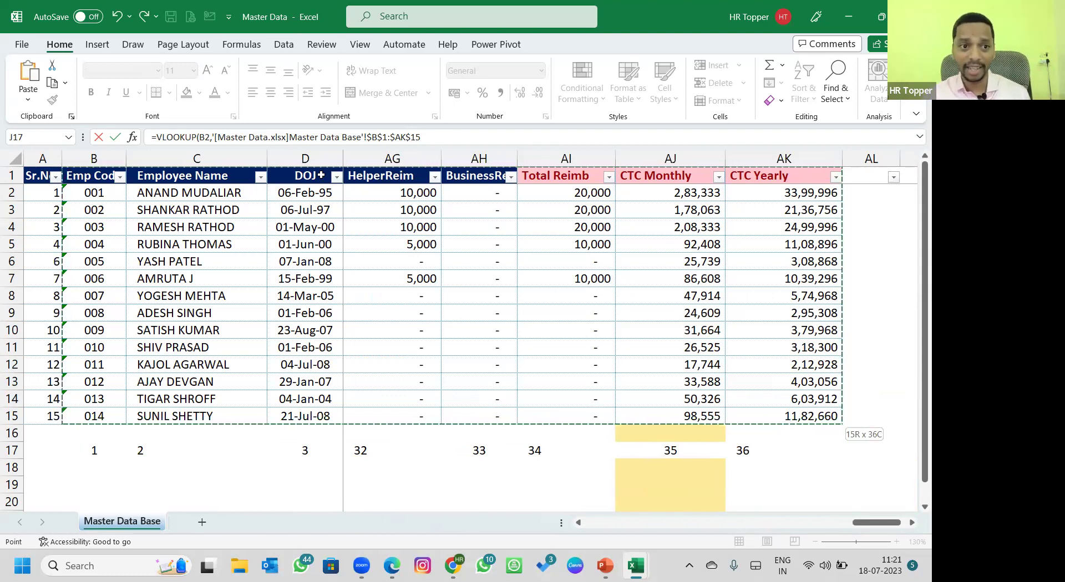
Try reselecting the table array only as far as $K$15, and extend it back to column AK
drag(119, 391, 776, 417)
scroll(345, 366, right, 2)
drag(554, 415, 470, 420)
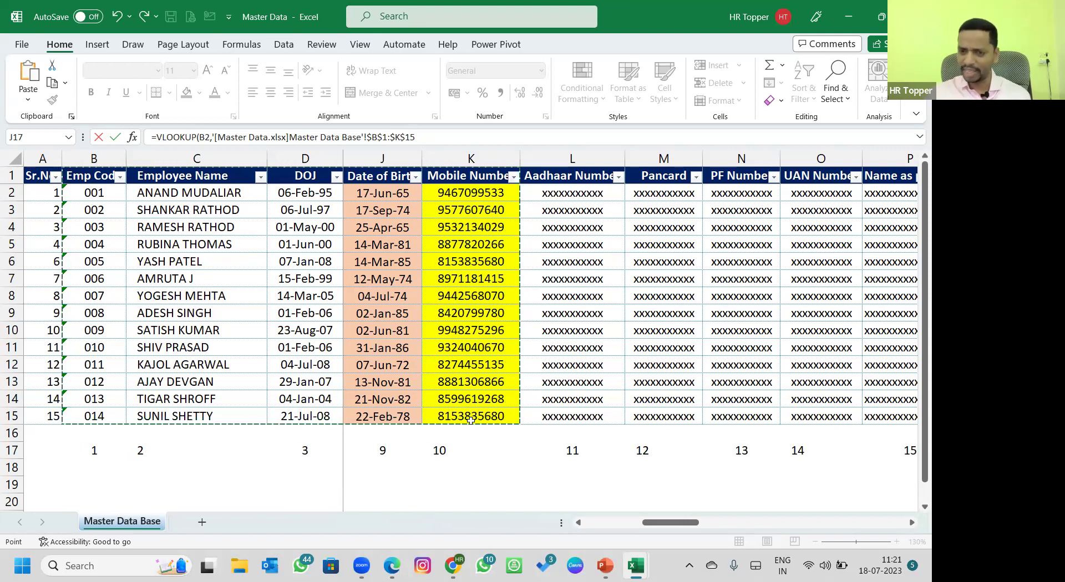
key(ctrl+shift+Right)
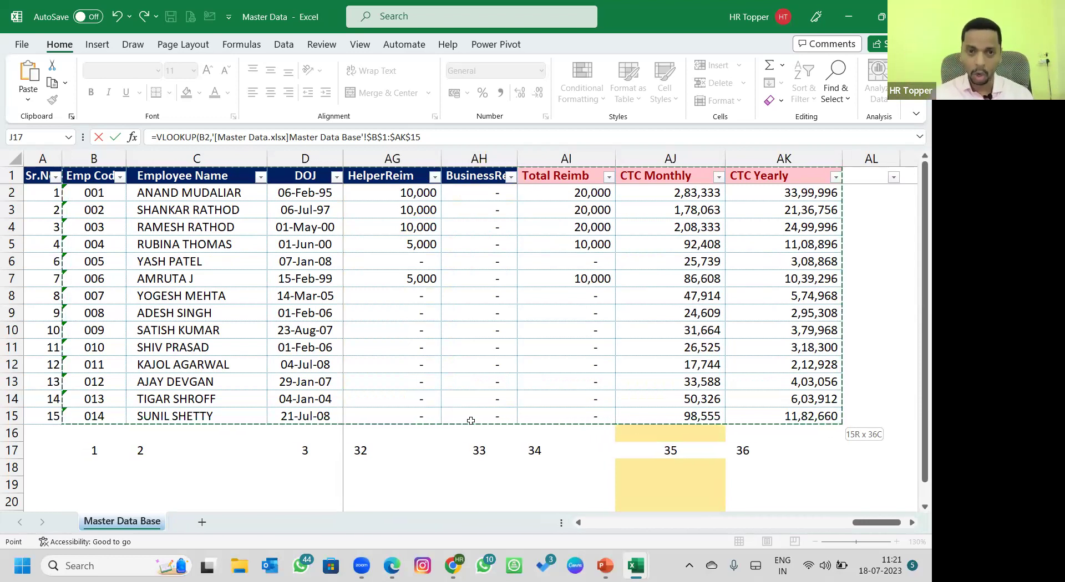
Complete the G2 Mobile No. formula with column index 10 and exact match 0
text(,)
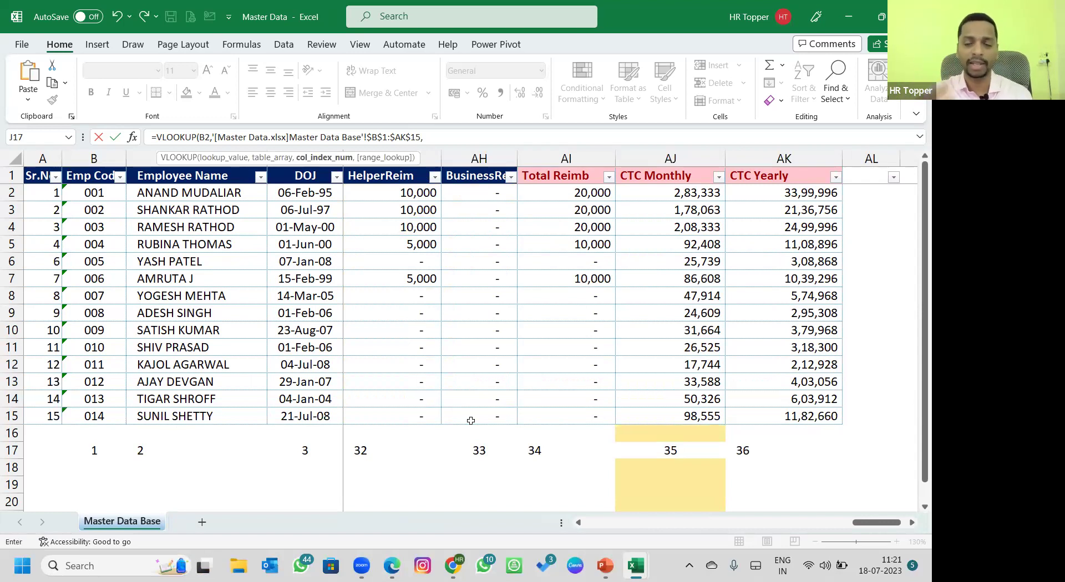
text(10)
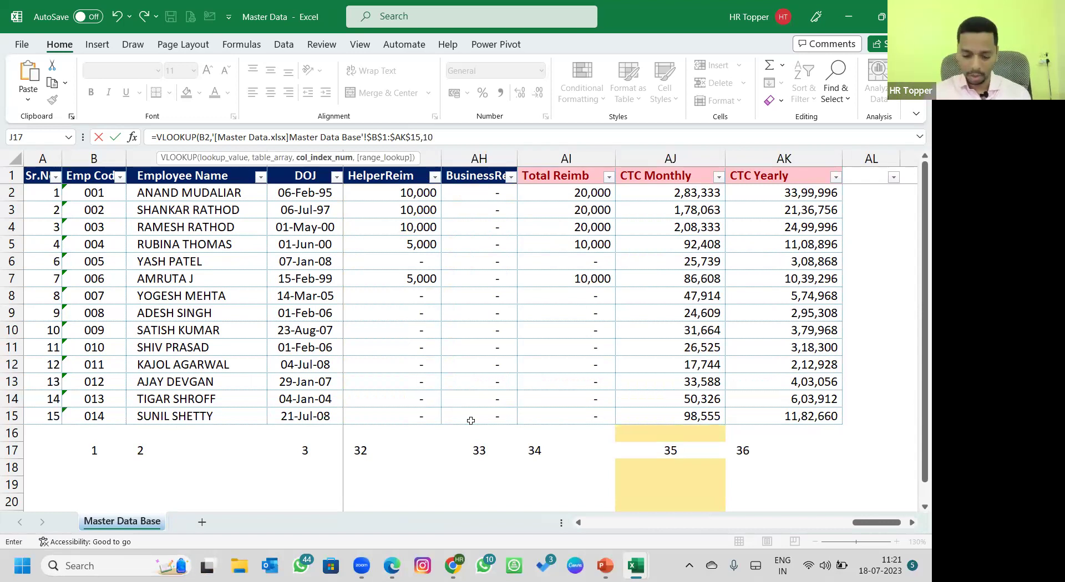
text(,0)
key(Return)
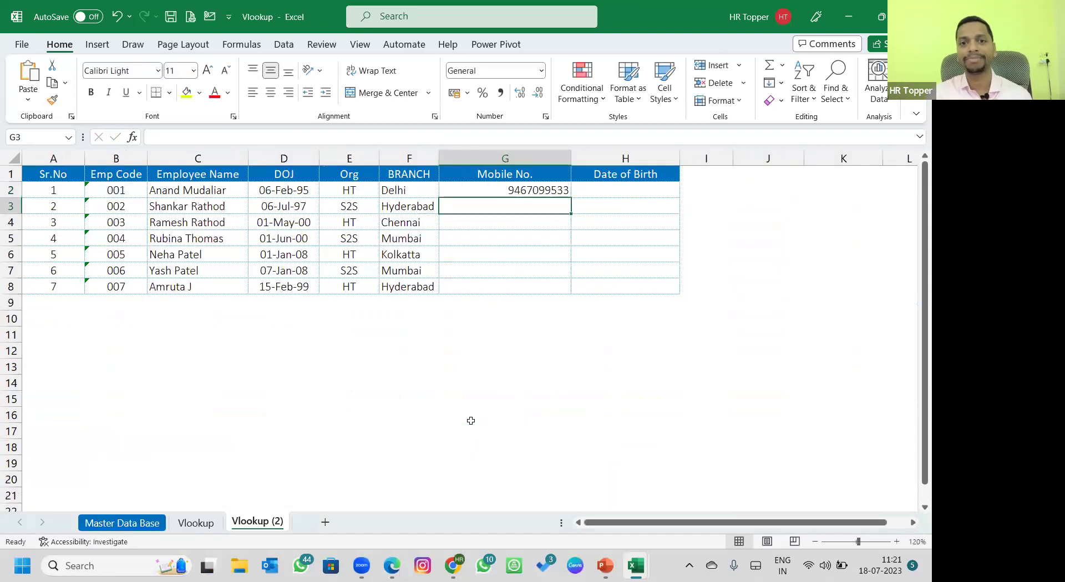
Fill the G2 Mobile No. formula down to G8
drag(536, 191, 524, 285)
key(ctrl+d)
key(shift+Up)
key(shift+Up)
key(shift+Up)
key(shift+Up)
key(shift+Up)
key(shift+Up)
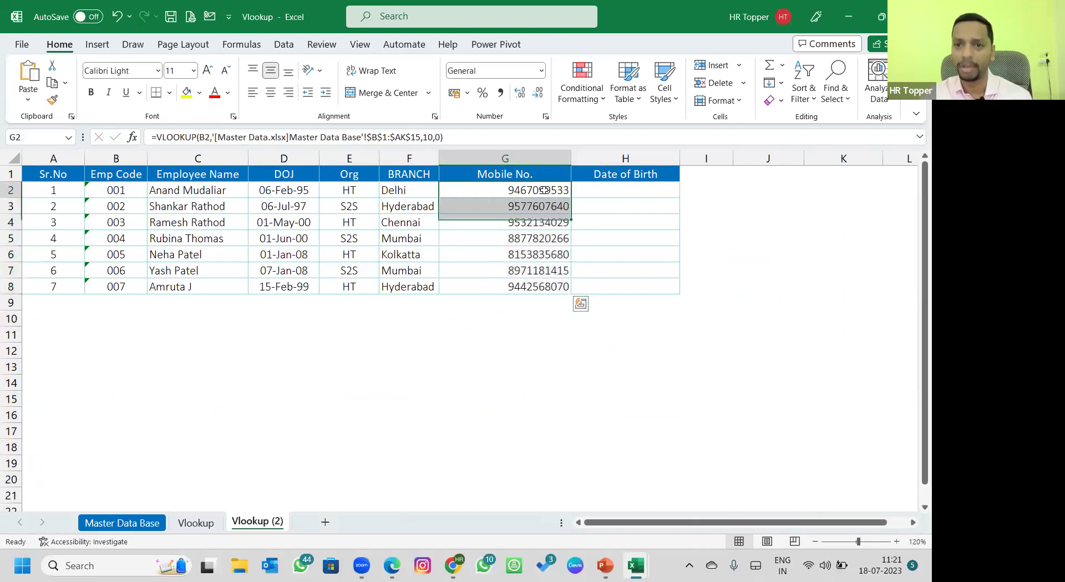
Try copying cell G2 into H2, and clear the pasted formula
triple_click(388, 137)
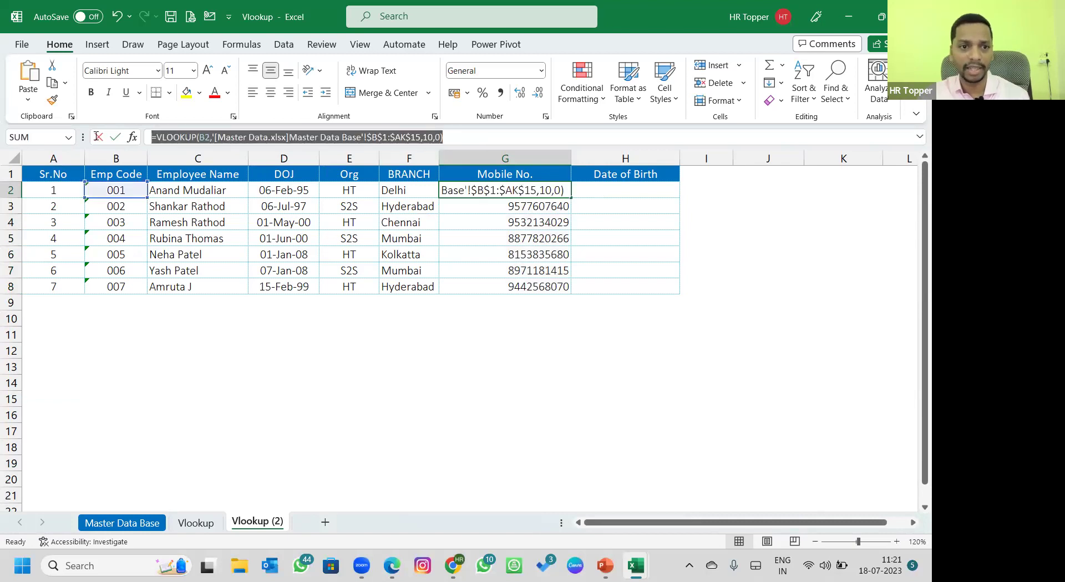
key(Tab)
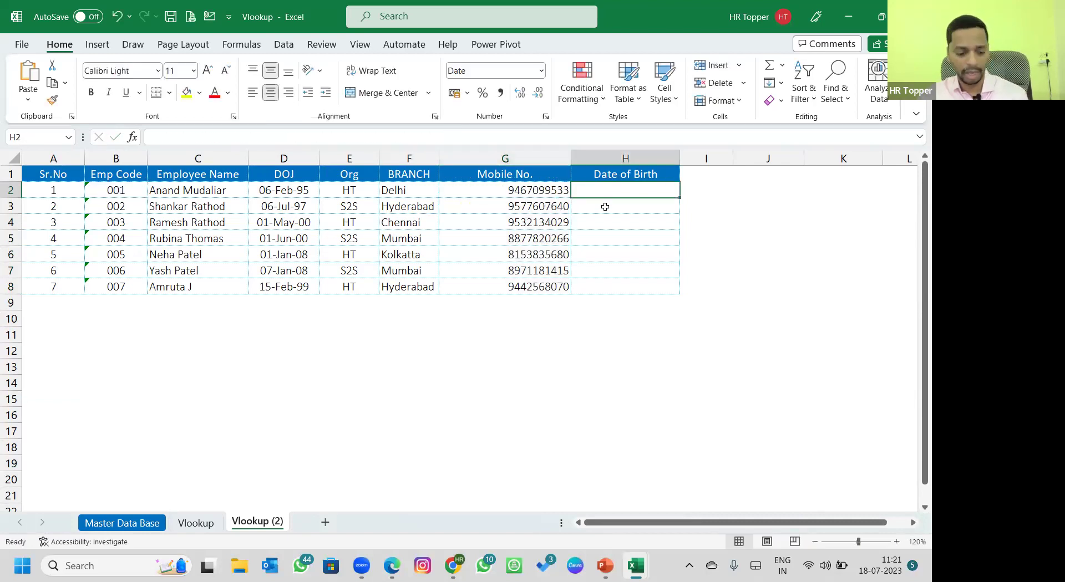
key(F2)
click(542, 192)
key(ctrl+c)
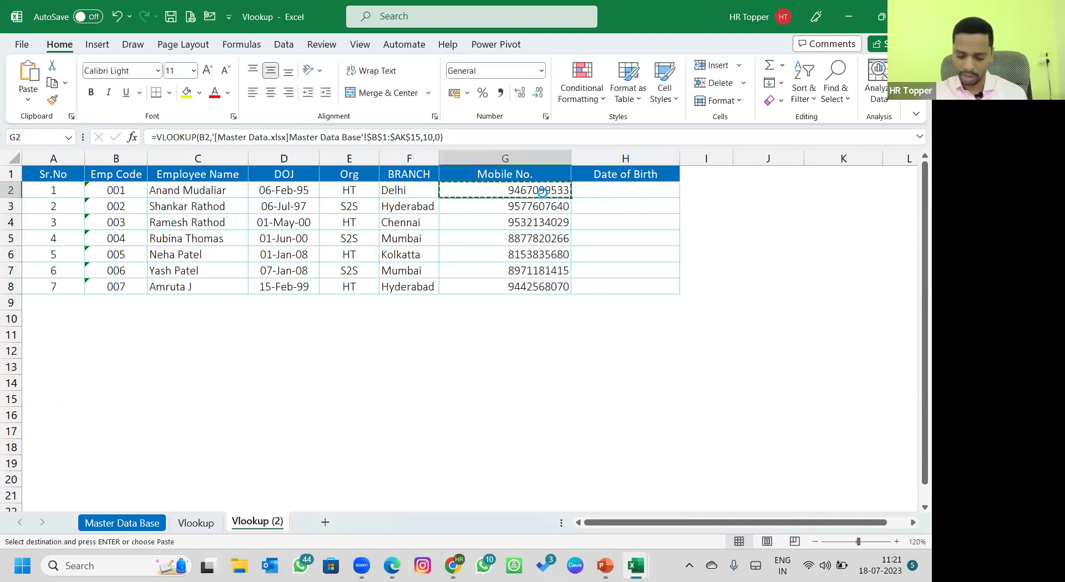
key(Right)
key(Return)
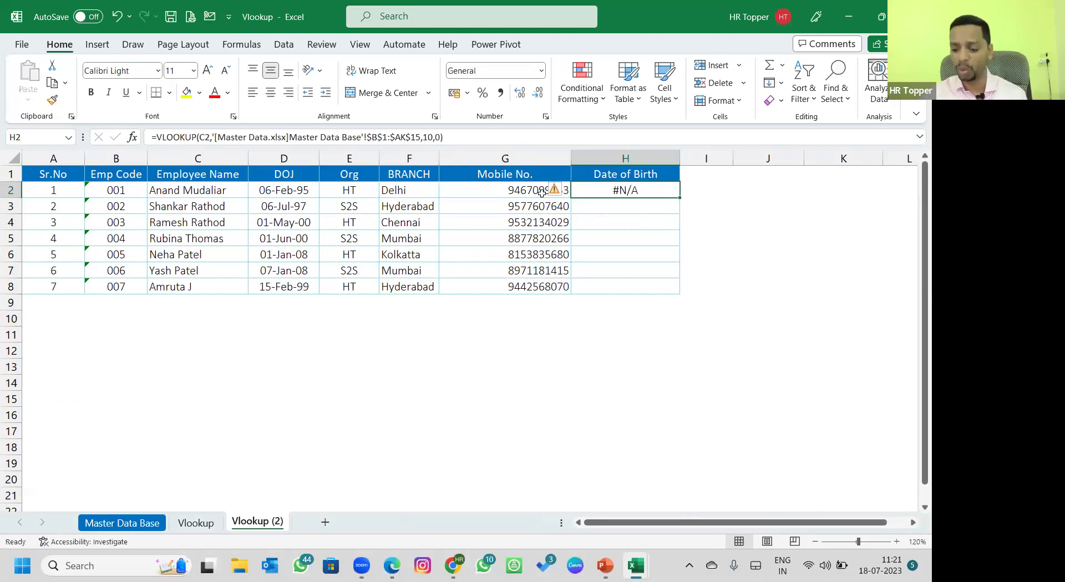
key(Delete)
Copy the full formula text of G2 into H2 so that it still looks up B2
click(542, 192)
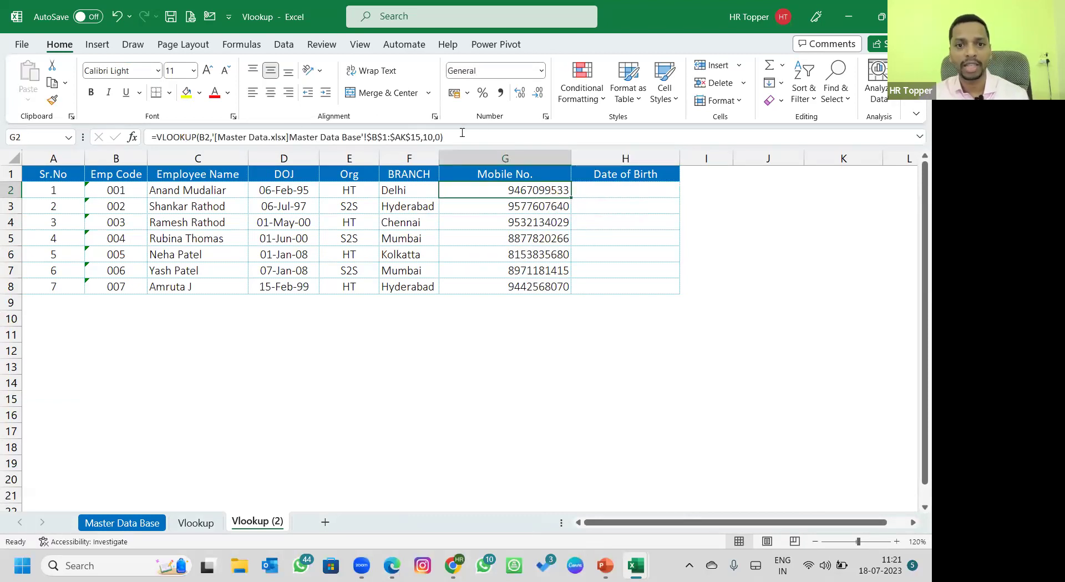
drag(462, 133, 150, 137)
key(ctrl+c)
key(Tab)
double_click(656, 192)
key(ctrl+v)
key(Return)
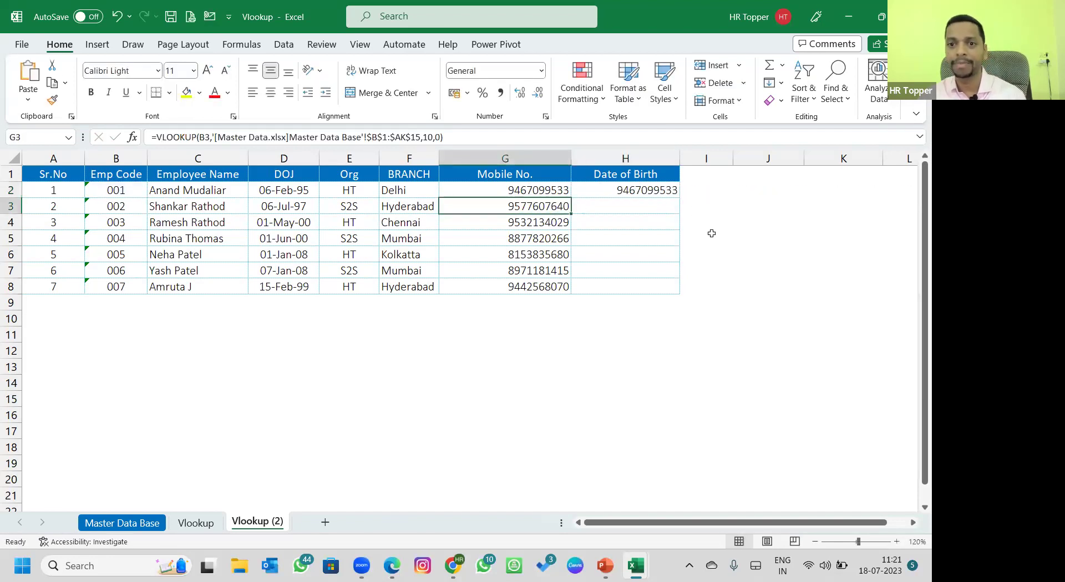
Set the column index in the H2 Date of Birth formula to 9
click(638, 190)
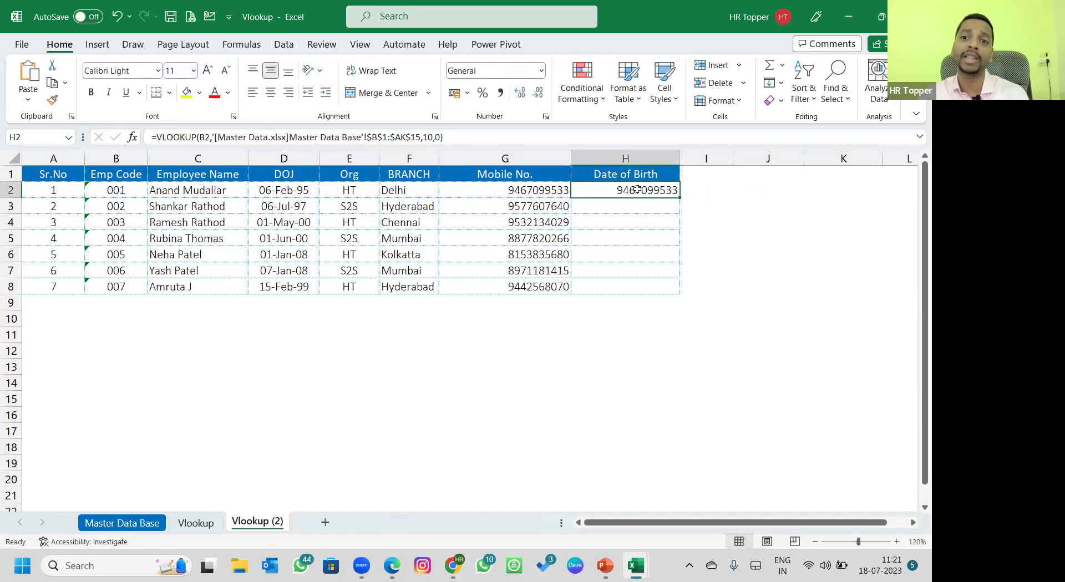
click(433, 137)
key(BackSpace)
key(BackSpace)
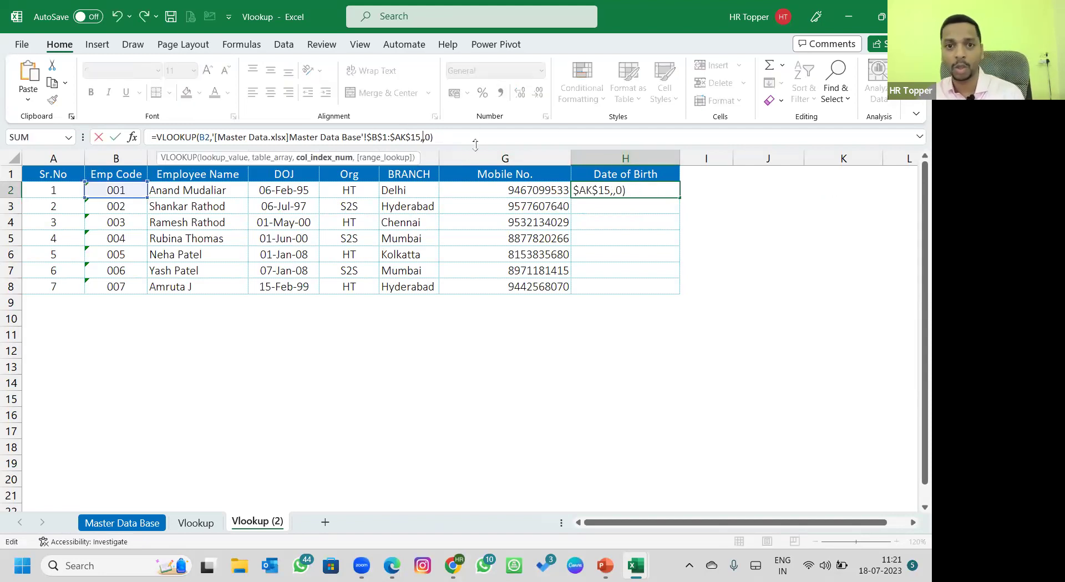
text(9)
key(Return)
Fill the H2 Date of Birth formula down through H8
drag(644, 190, 641, 284)
key(ctrl+d)
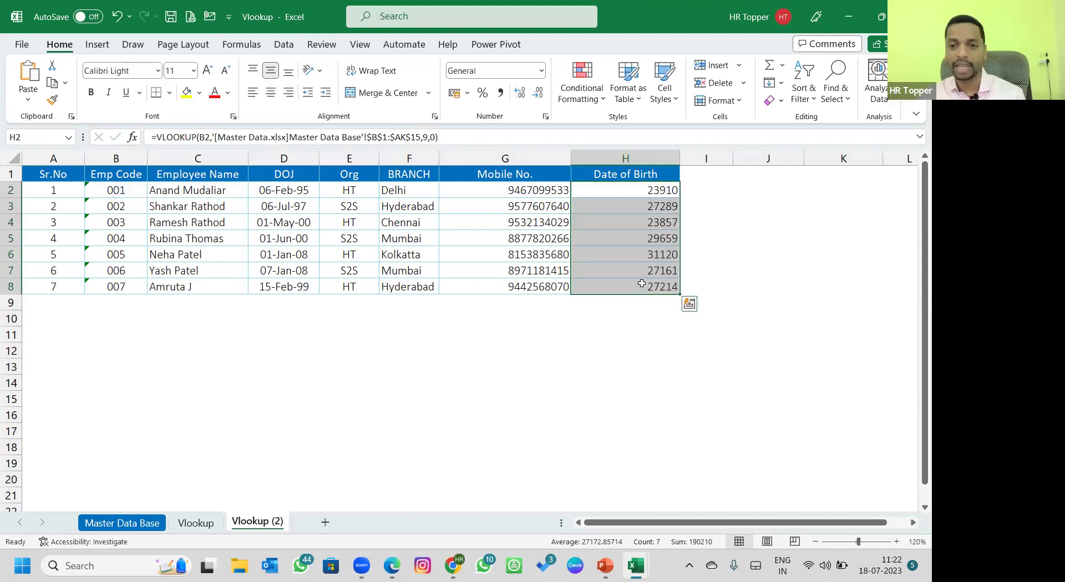
click(689, 304)
Format the Date of Birth column H with the second 14-Mar-12 date type
click(596, 157)
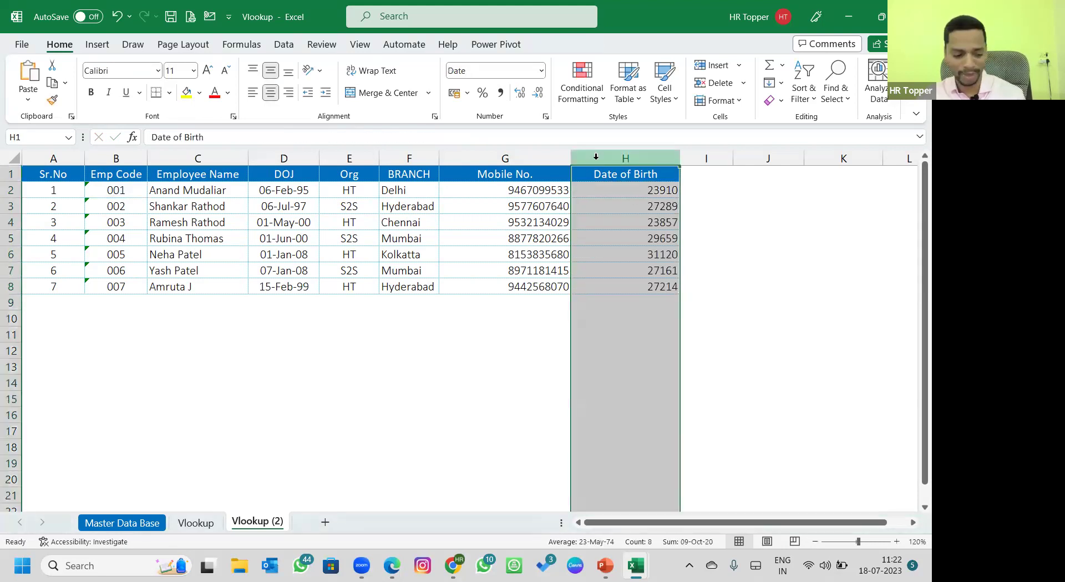
key(ctrl+1)
click(224, 231)
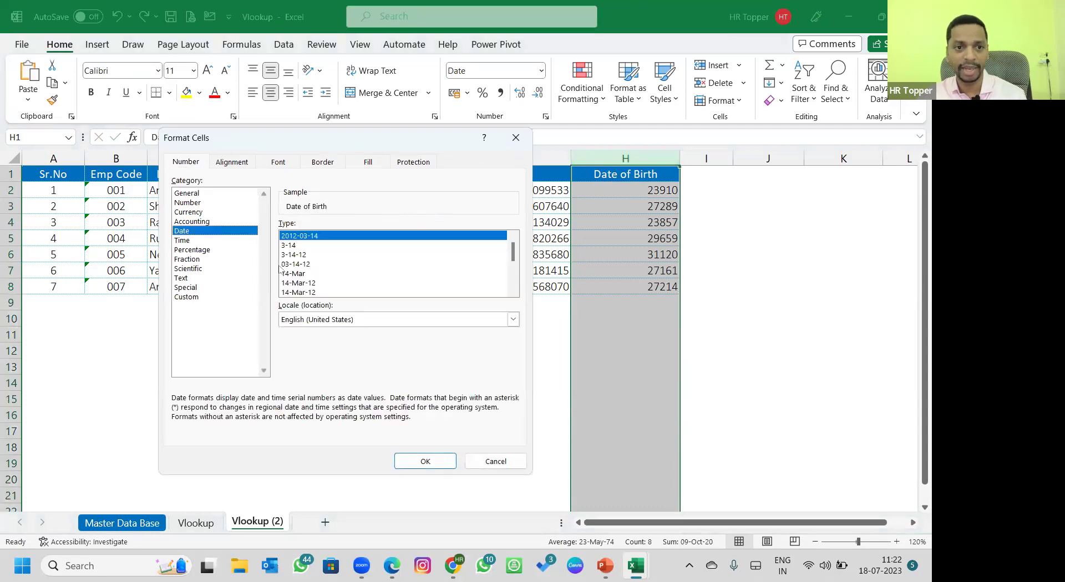
click(305, 292)
click(425, 462)
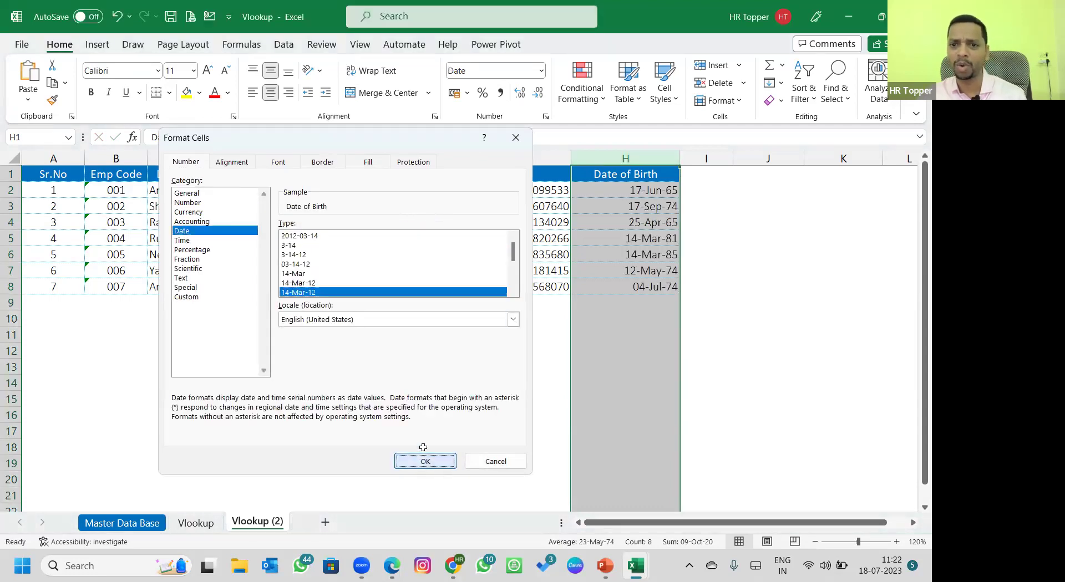
click(734, 283)
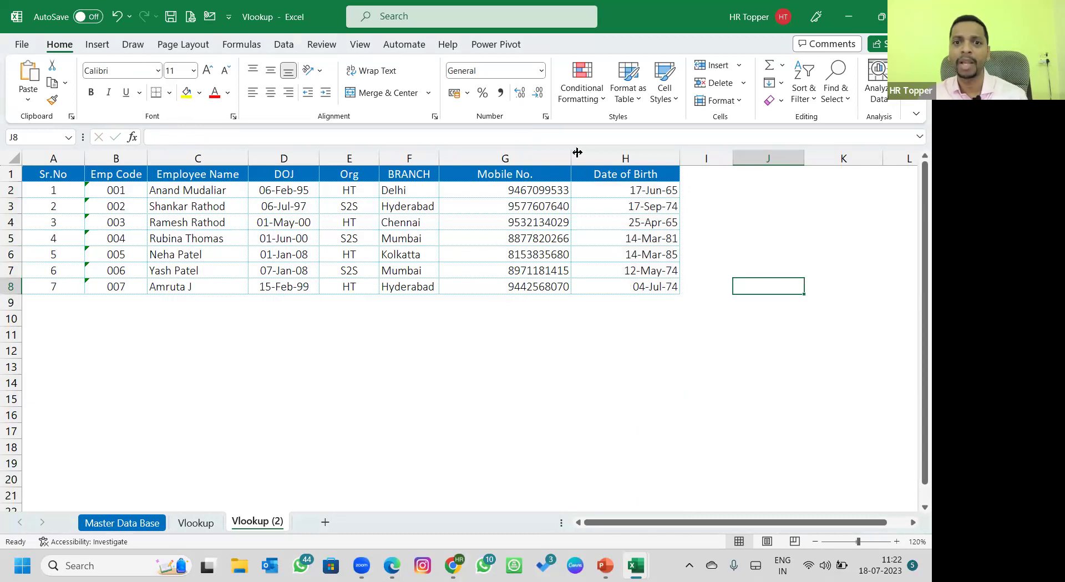